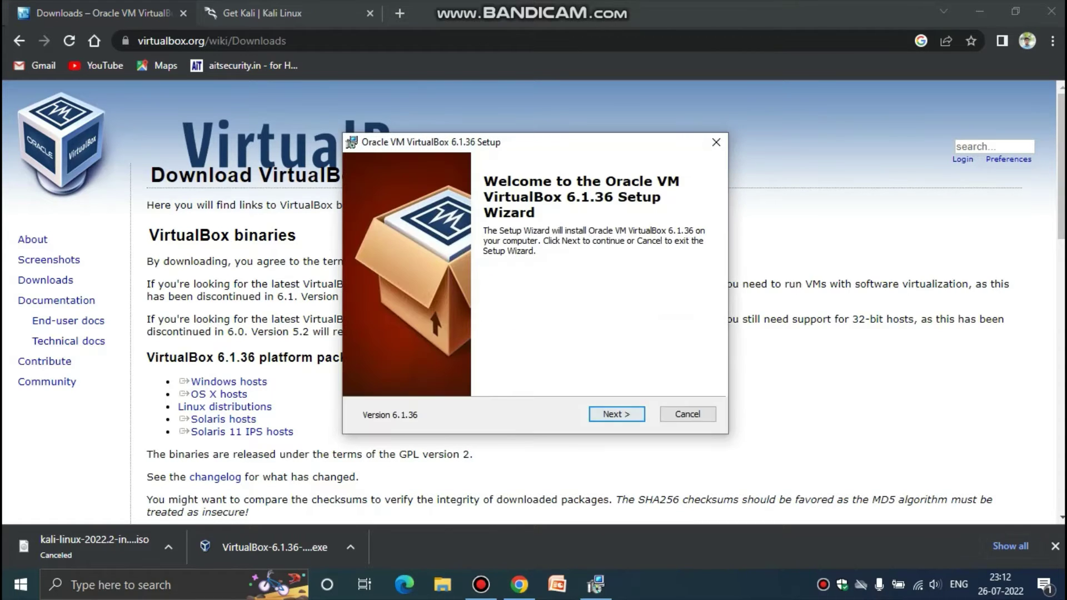
# Install VirtualBox 6.1.36 with default features and shortcuts, accepting the network reset warning, and launch it
pyautogui.click(617, 414)
pyautogui.click(617, 414)
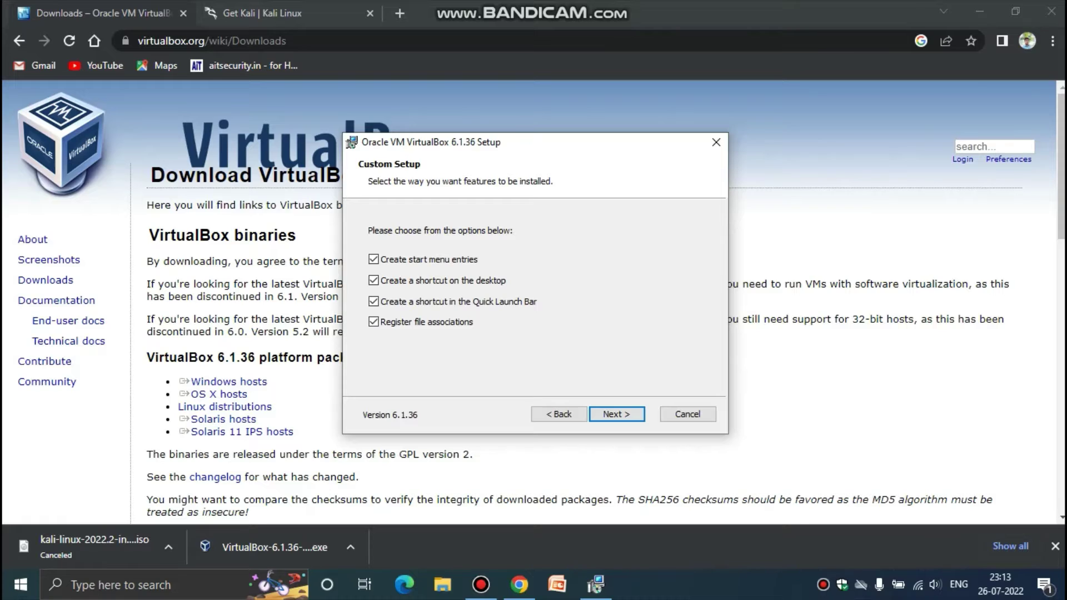
pyautogui.click(617, 414)
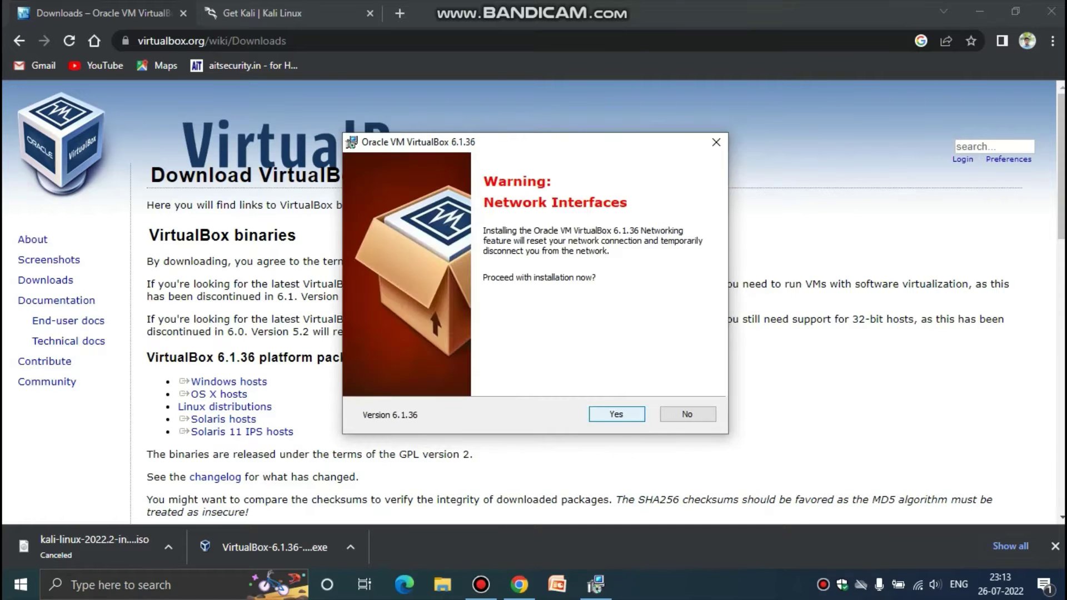
pyautogui.press('Return')
pyautogui.press('Return')
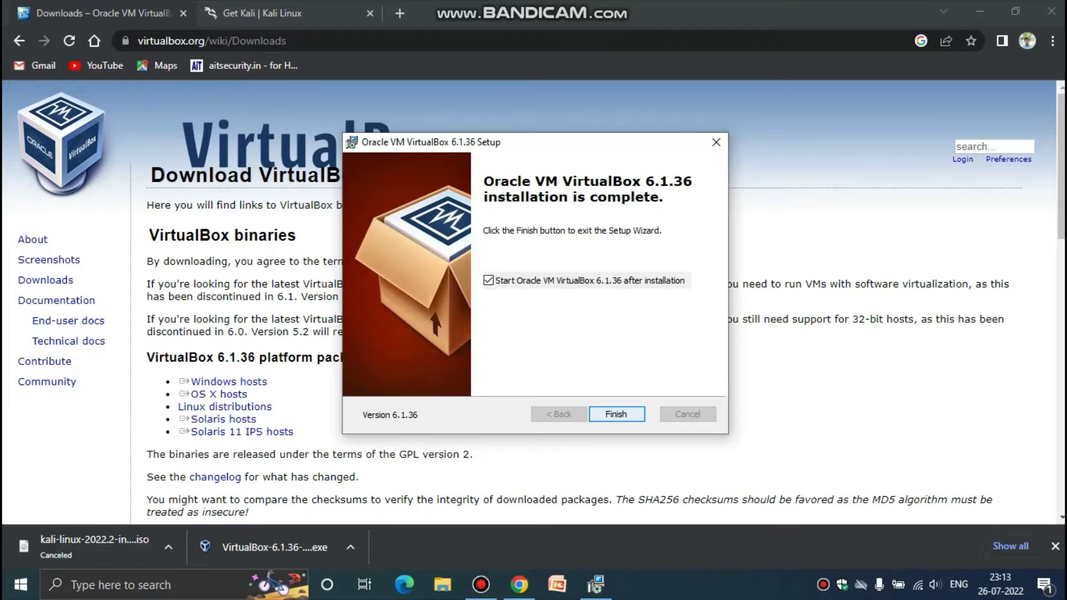
pyautogui.press('Return')
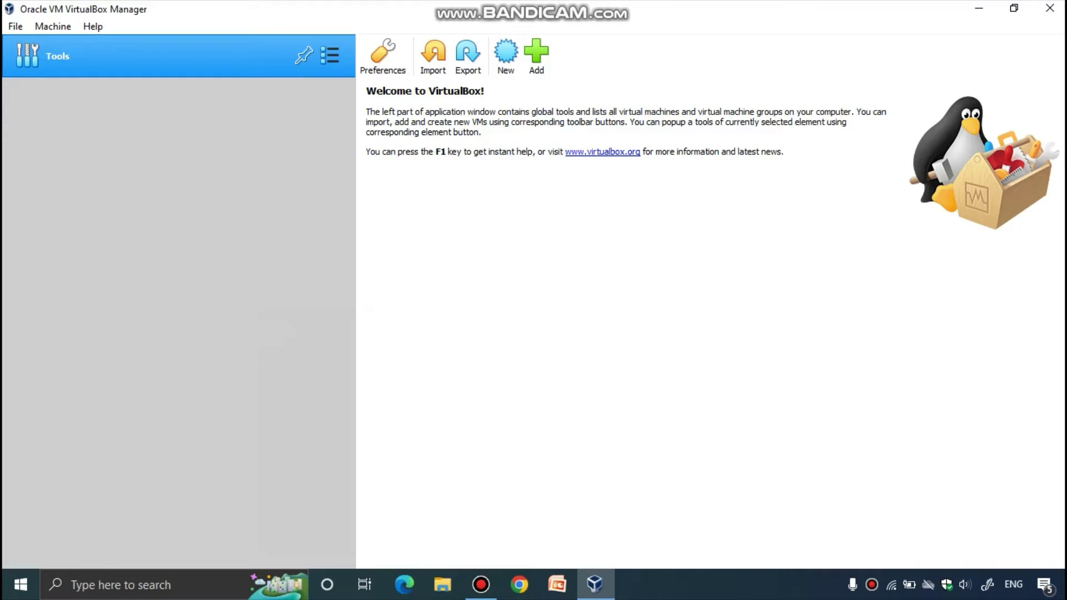
# Create a VM named 'kali linux' of type Linux 2.6/3.x/4.x (64-bit) with 4061 MB memory
pyautogui.click(506, 55)
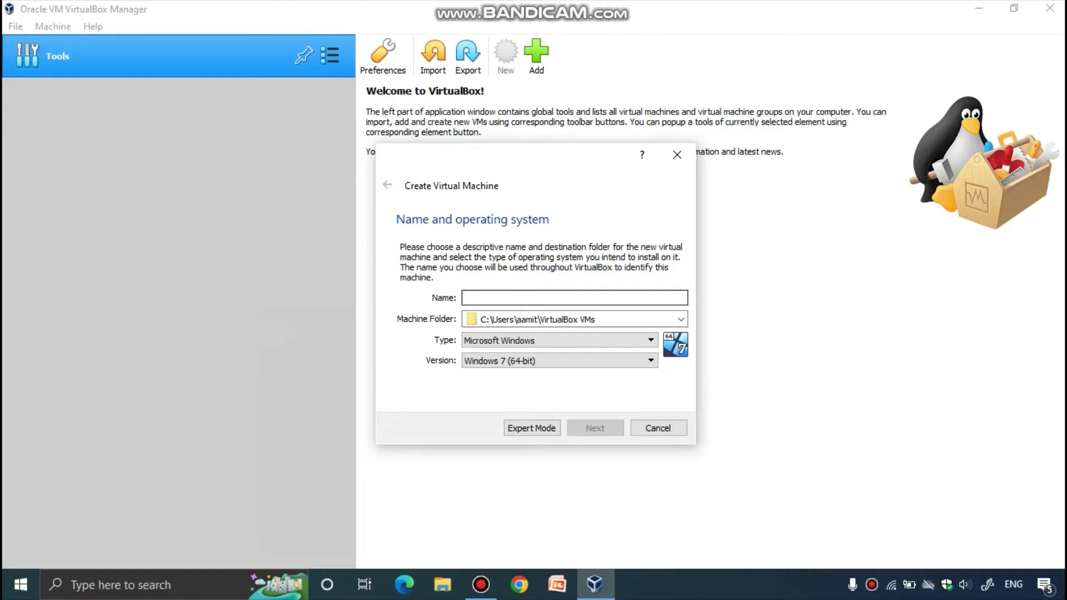
pyautogui.write('kali linux')
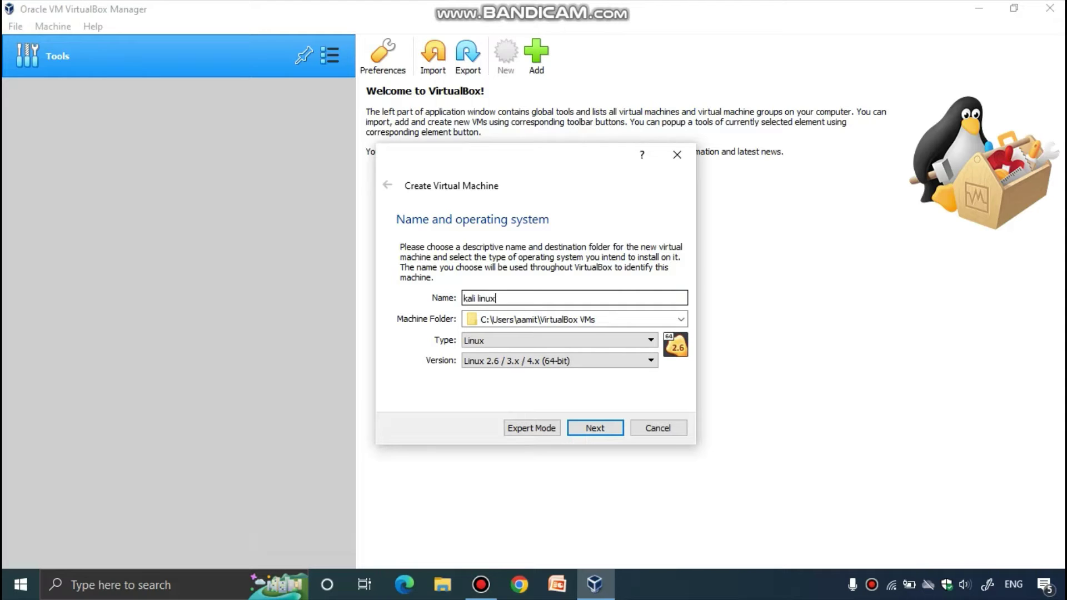
pyautogui.click(623, 340)
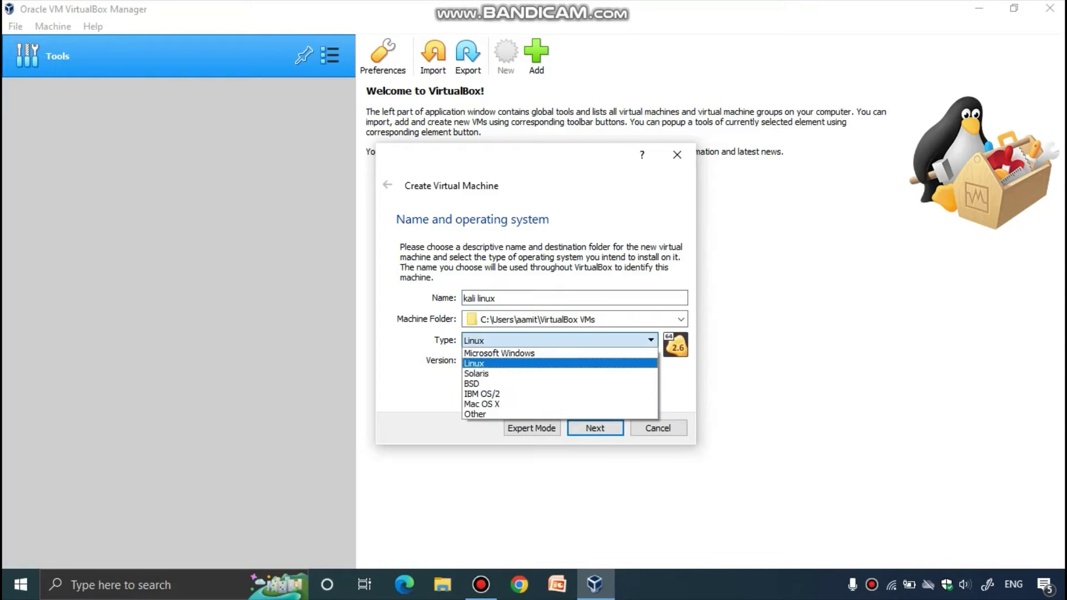
pyautogui.press('Escape')
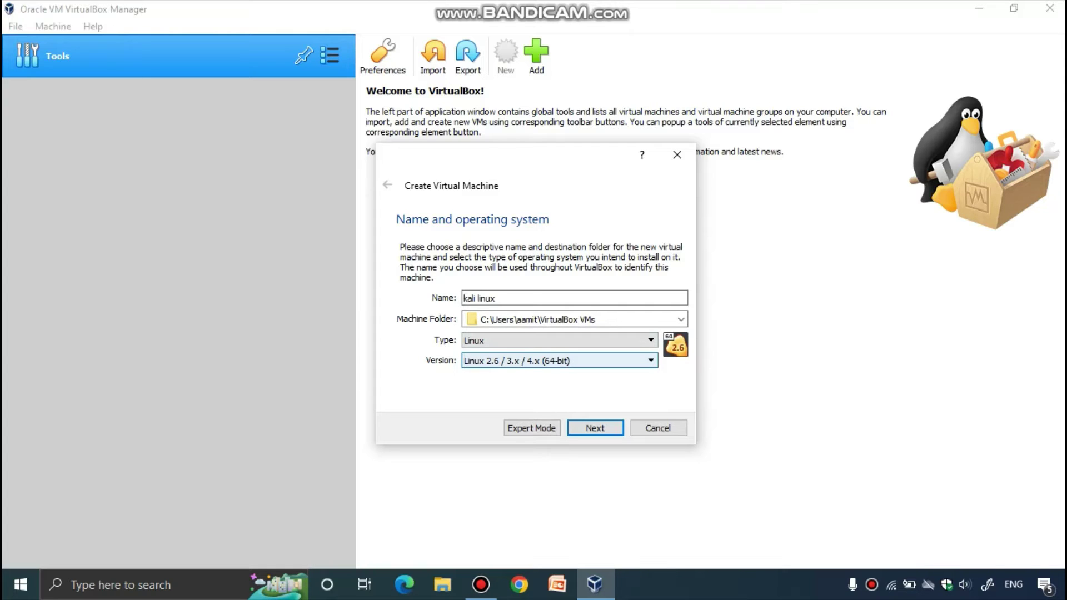
pyautogui.press('Return')
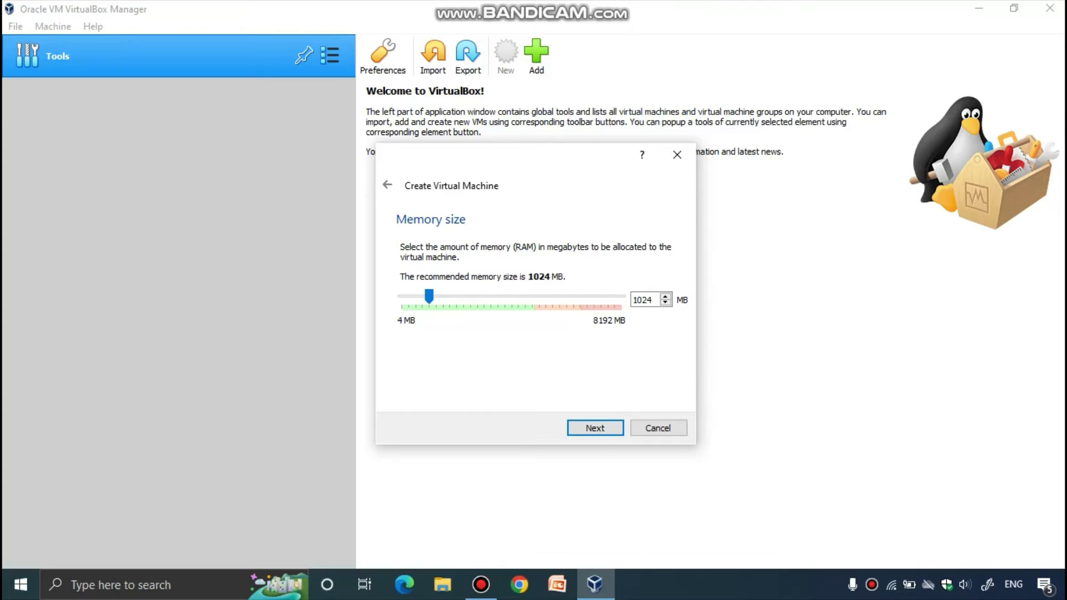
pyautogui.moveTo(429, 297); pyautogui.dragTo(510, 296)
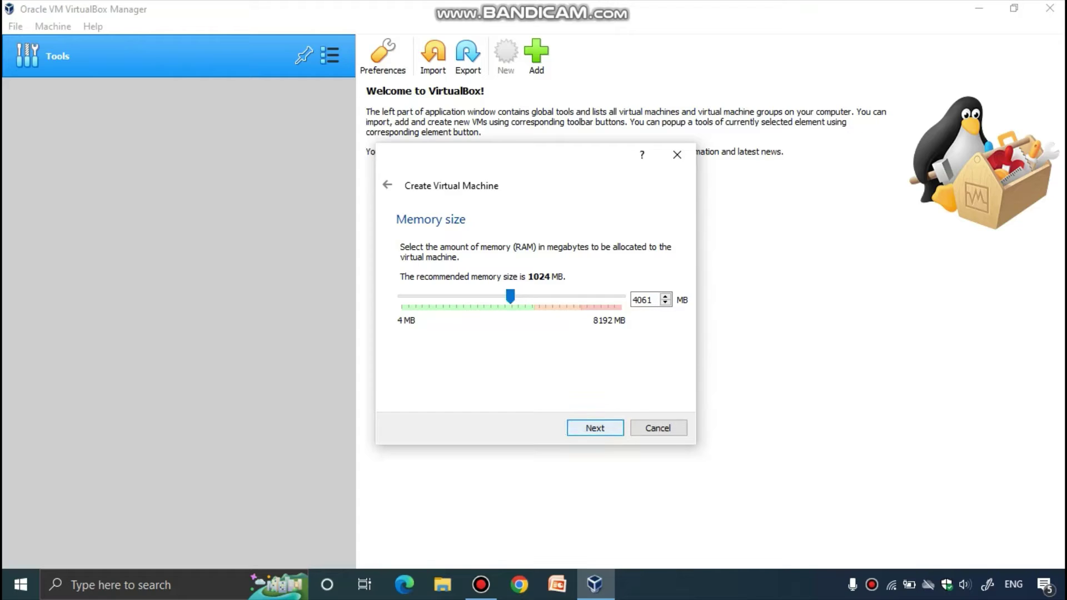
pyautogui.press('Return')
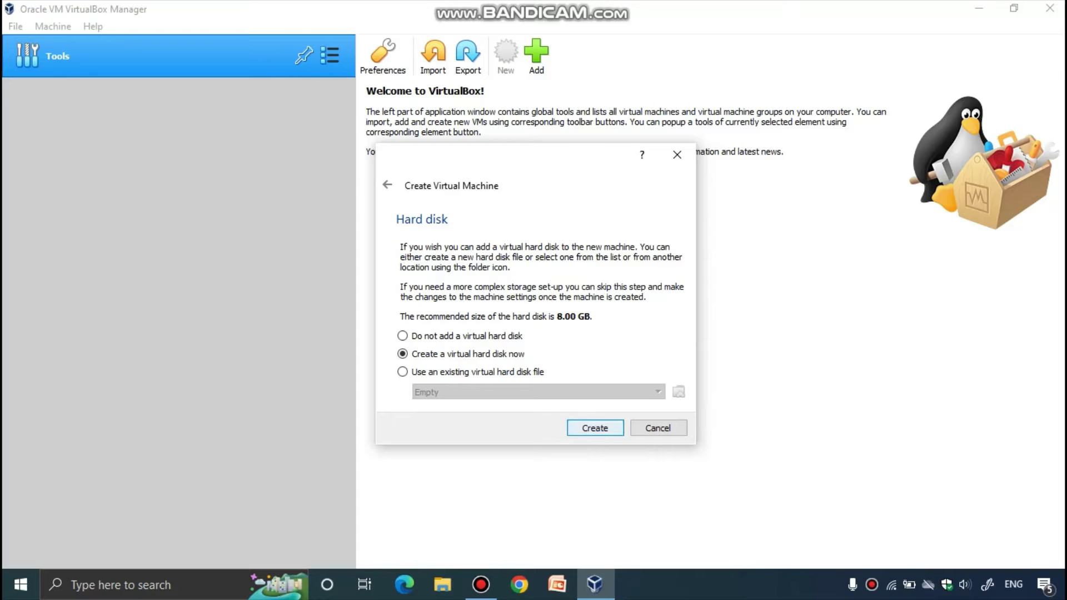
# Choose a new virtual hard disk of type VDI with dynamically allocated storage
pyautogui.press('Return')
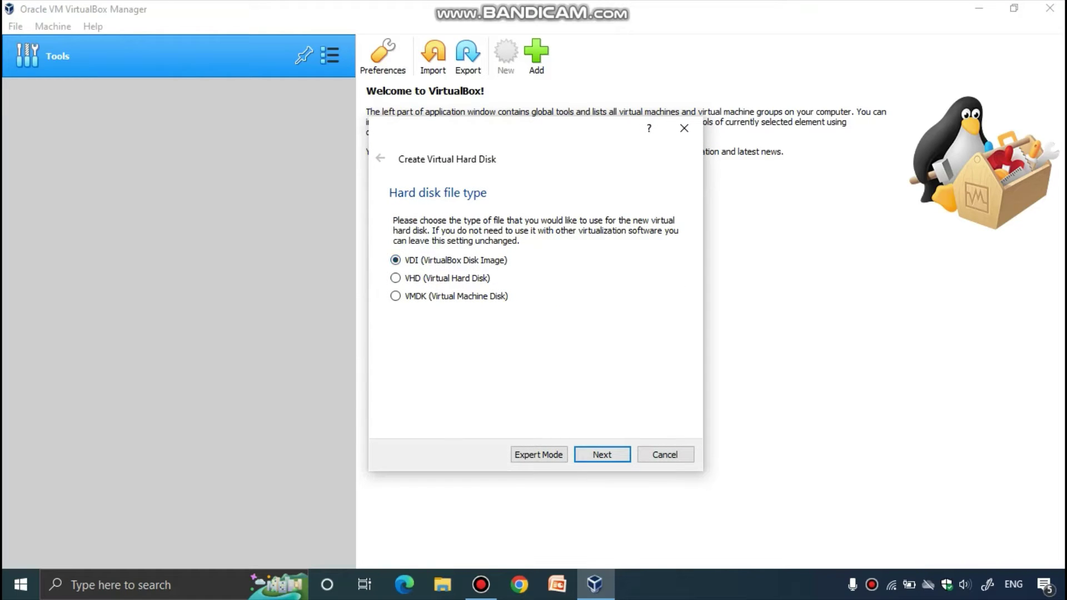
pyautogui.press('Return')
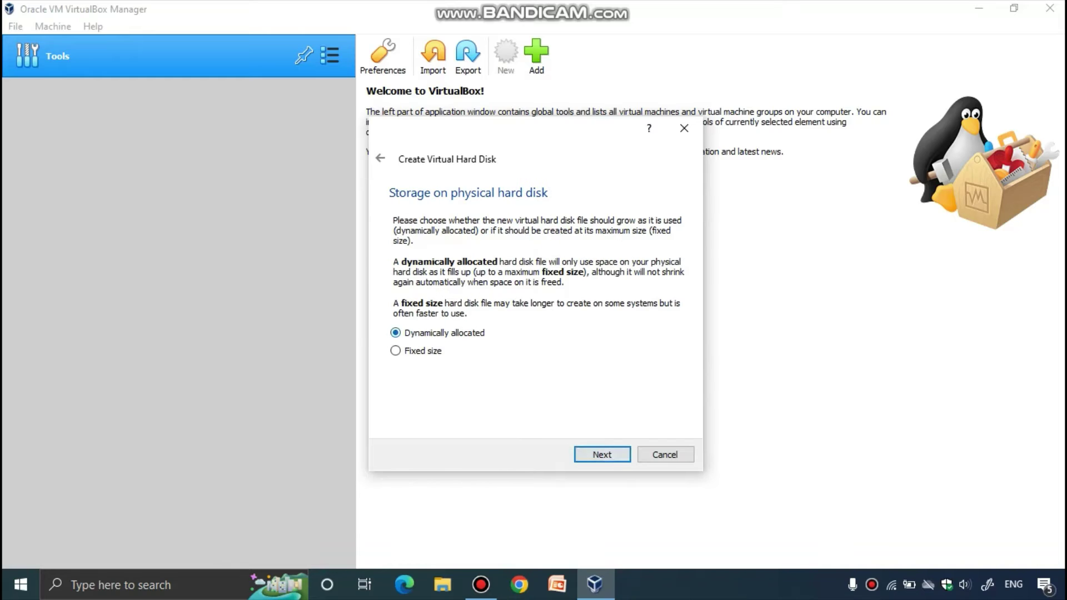
pyautogui.press('Return')
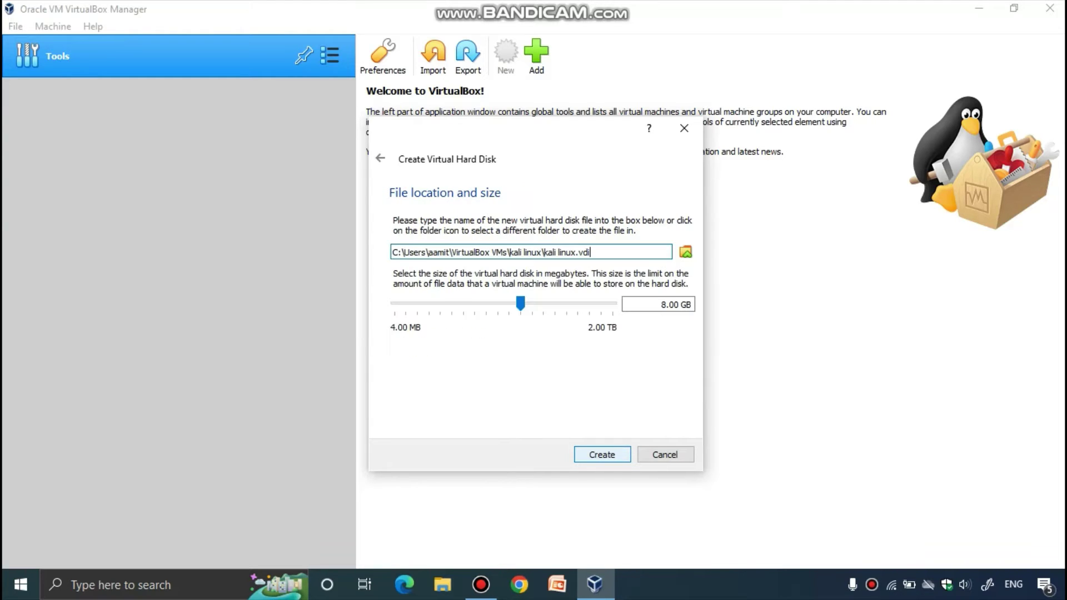
# Set the virtual disk size to 70.19 GB and create the machine
pyautogui.press('Tab')
pyautogui.press('Right')
pyautogui.press('Right')
pyautogui.press('Left')
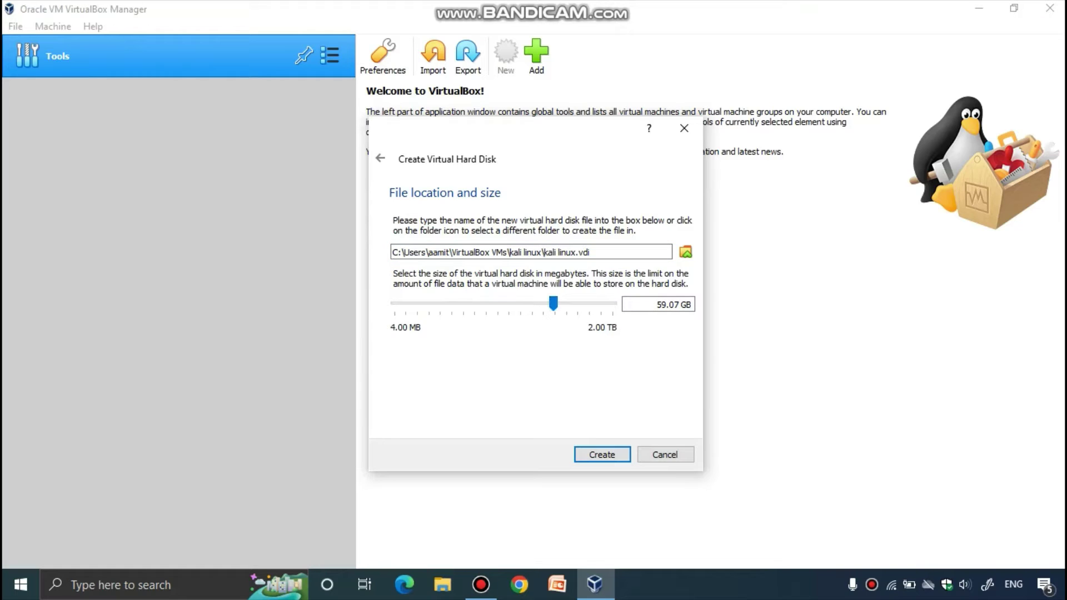
pyautogui.moveTo(553, 305)
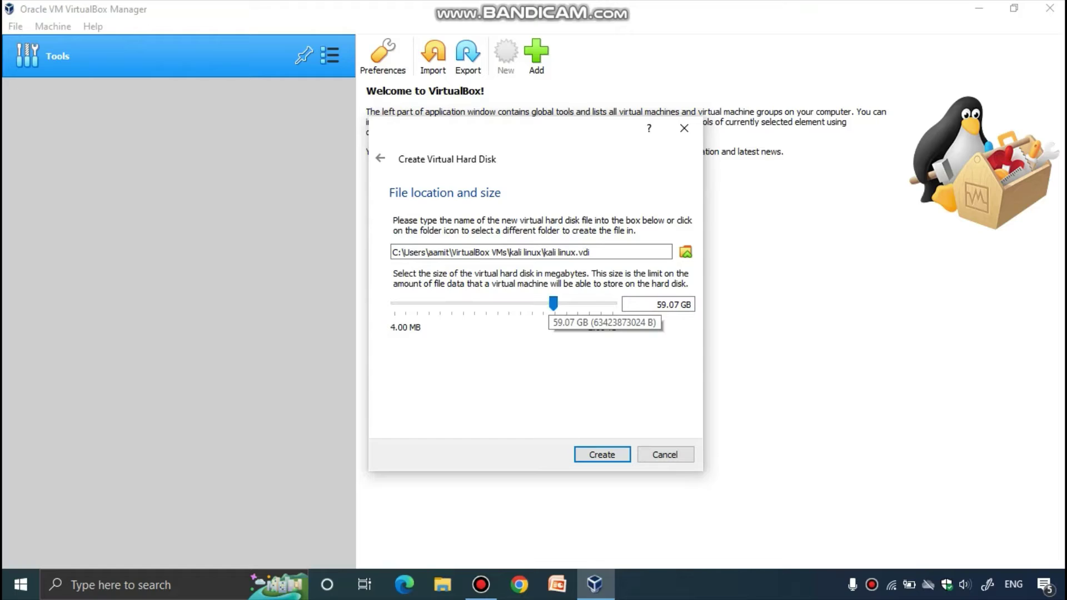
pyautogui.press('Right')
pyautogui.press('Left')
pyautogui.moveTo(553, 304); pyautogui.dragTo(555, 303)
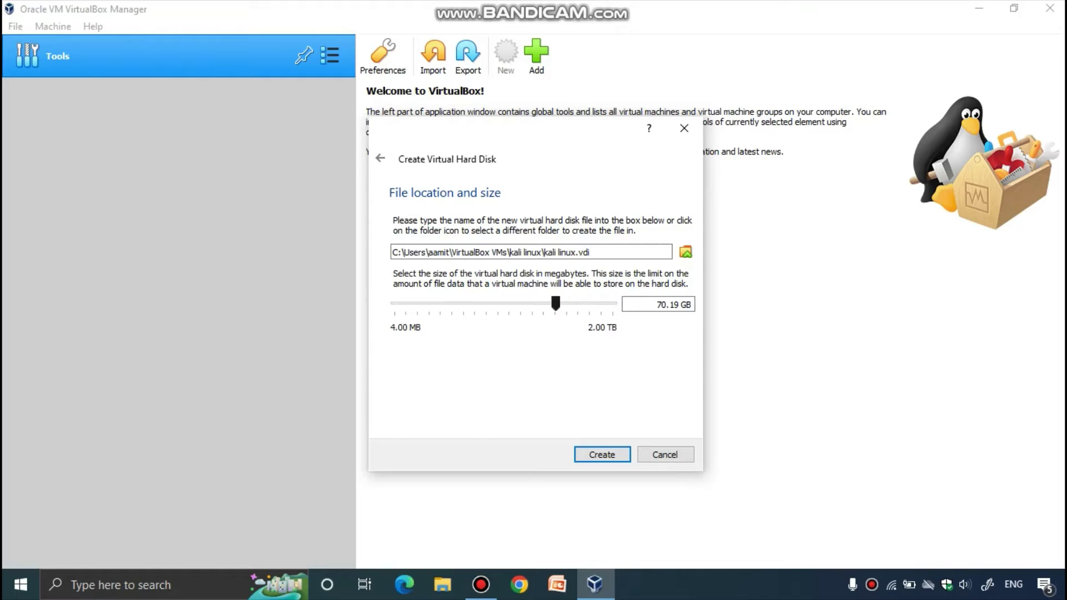
pyautogui.press('Right')
pyautogui.press('Left')
pyautogui.click(602, 455)
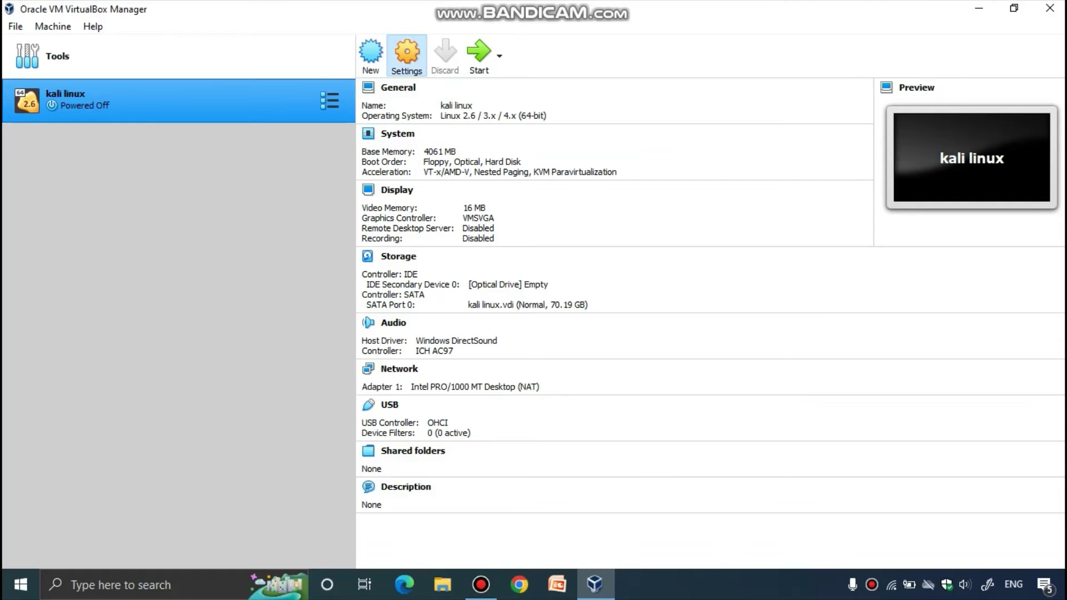
# Give the kali linux VM 2 CPUs in its System processor settings
pyautogui.click(407, 55)
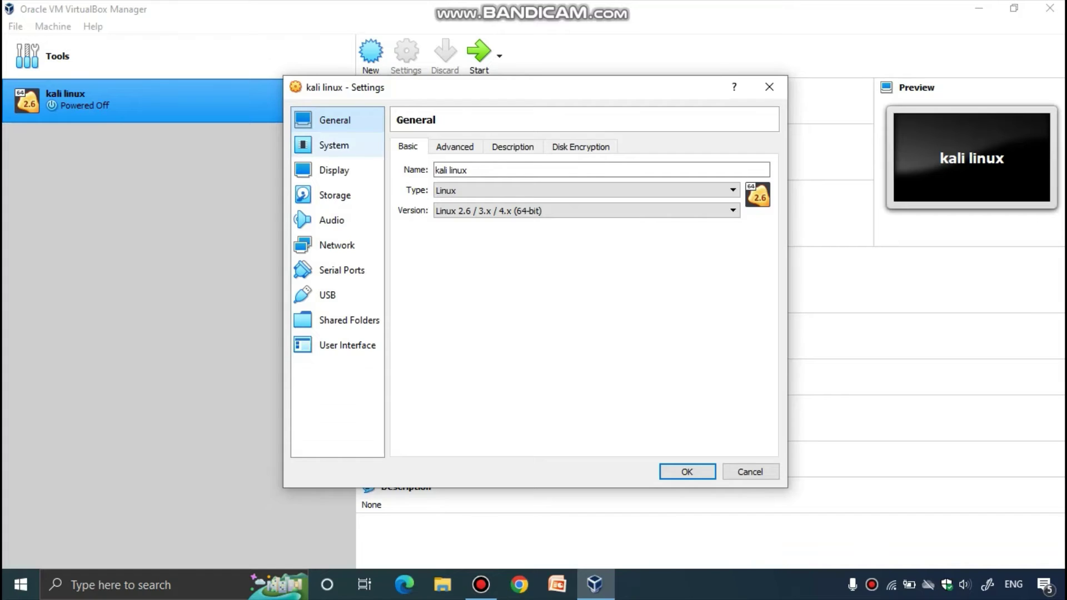
pyautogui.click(334, 145)
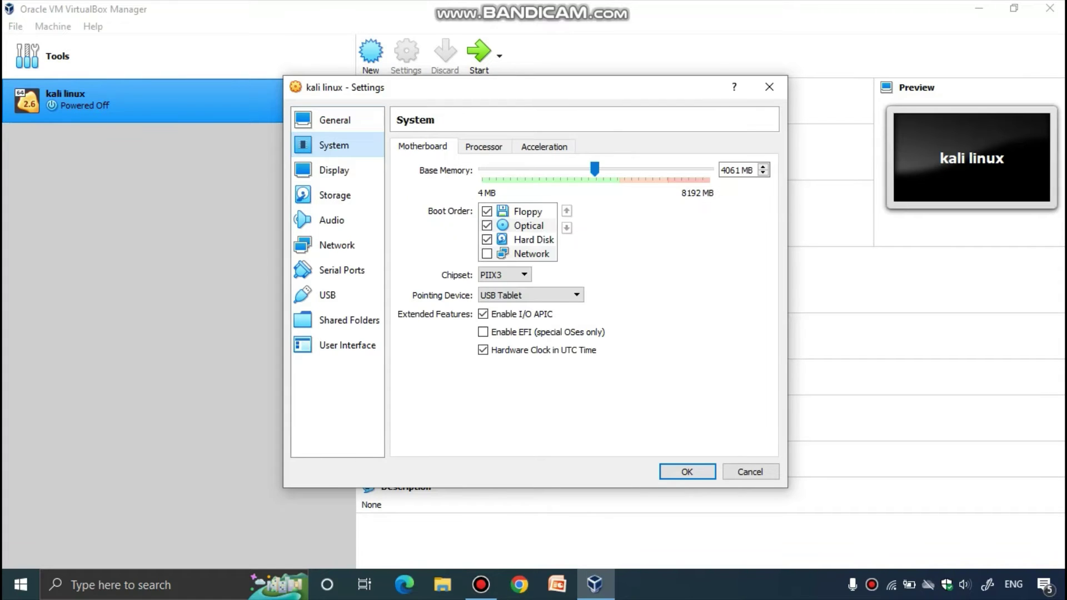
pyautogui.click(483, 146)
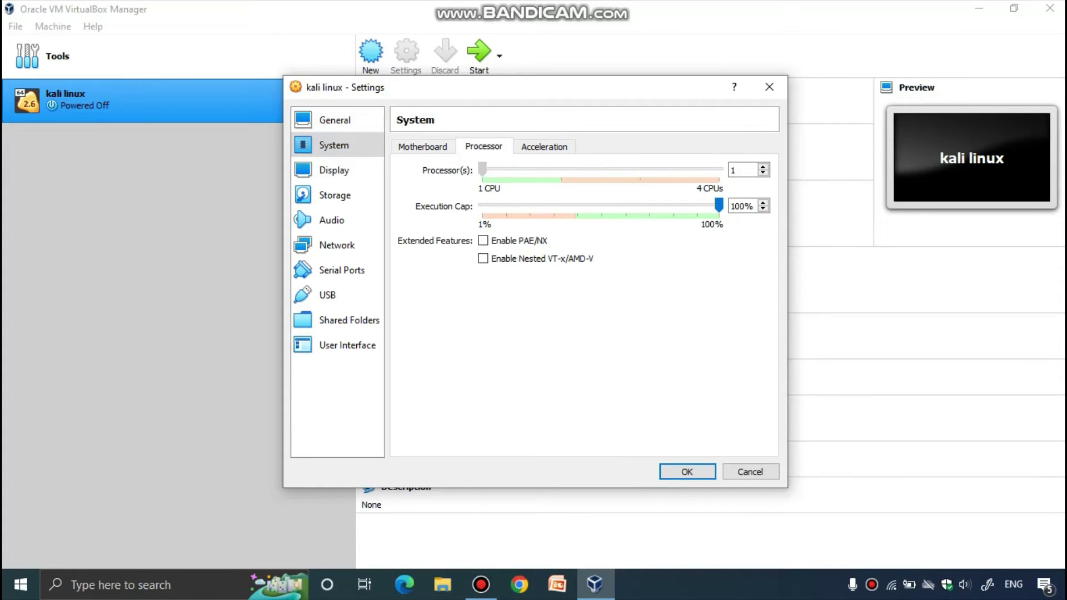
pyautogui.moveTo(482, 168); pyautogui.dragTo(561, 169)
pyautogui.click(544, 146)
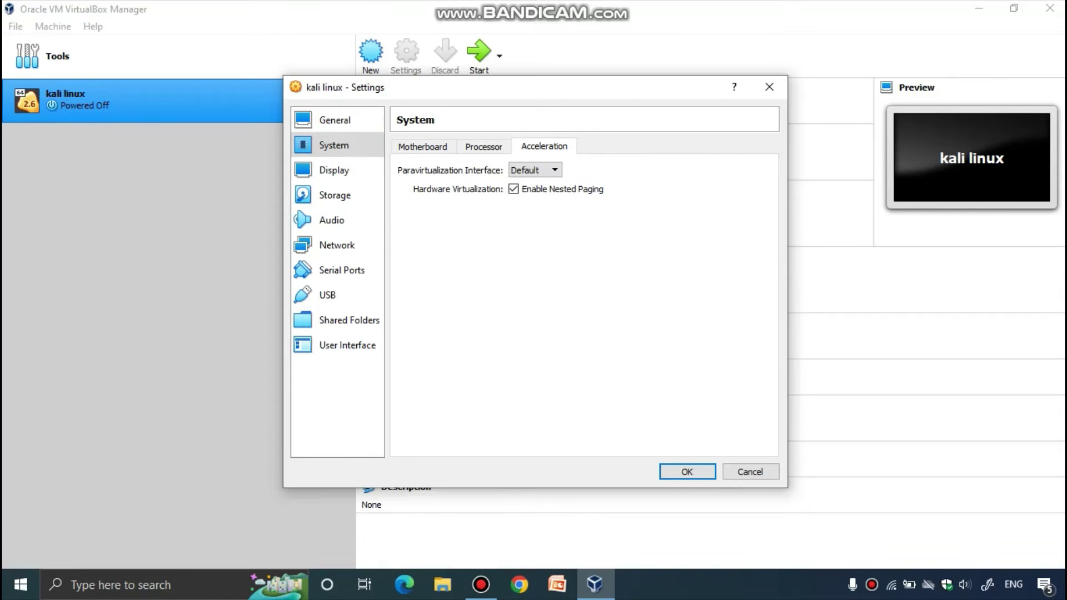
pyautogui.click(422, 146)
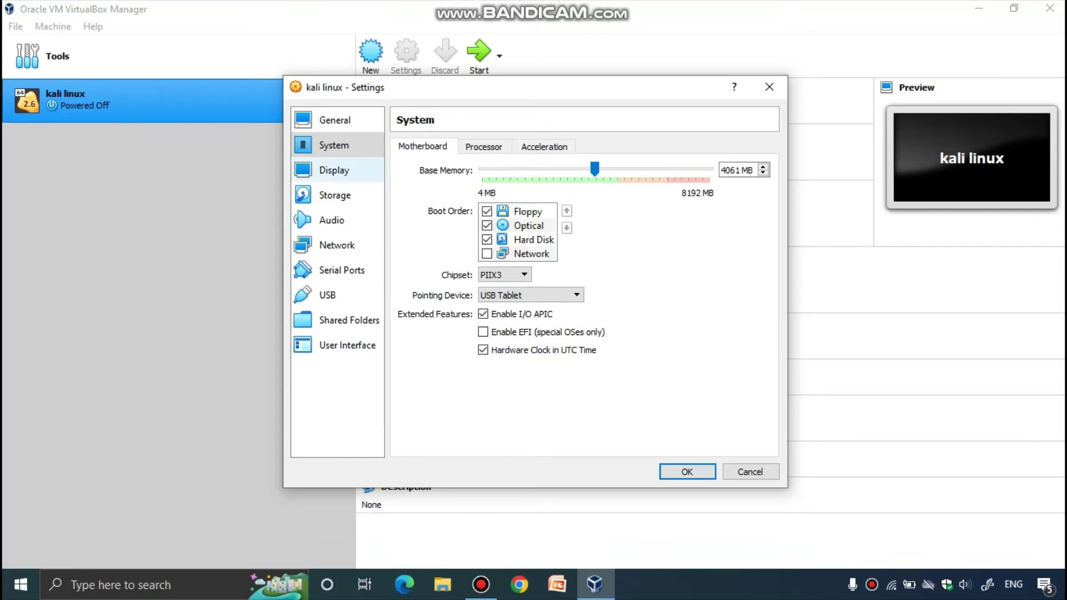
# Raise the Display video memory to about 128 MB and check the Remote Display options
pyautogui.click(334, 170)
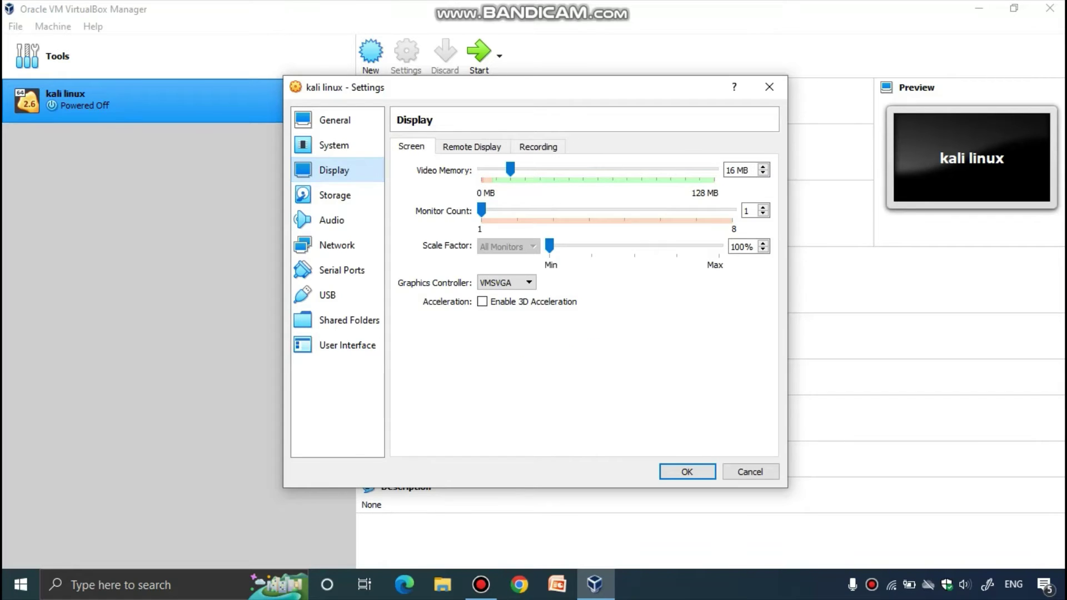
pyautogui.moveTo(510, 169); pyautogui.dragTo(714, 169)
pyautogui.click(472, 146)
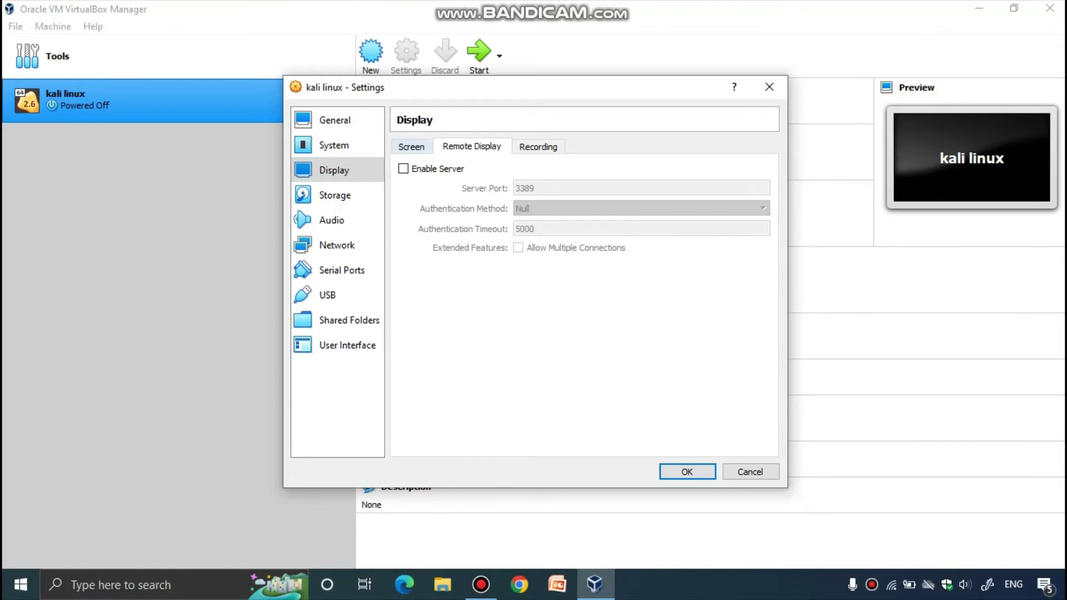
pyautogui.click(334, 195)
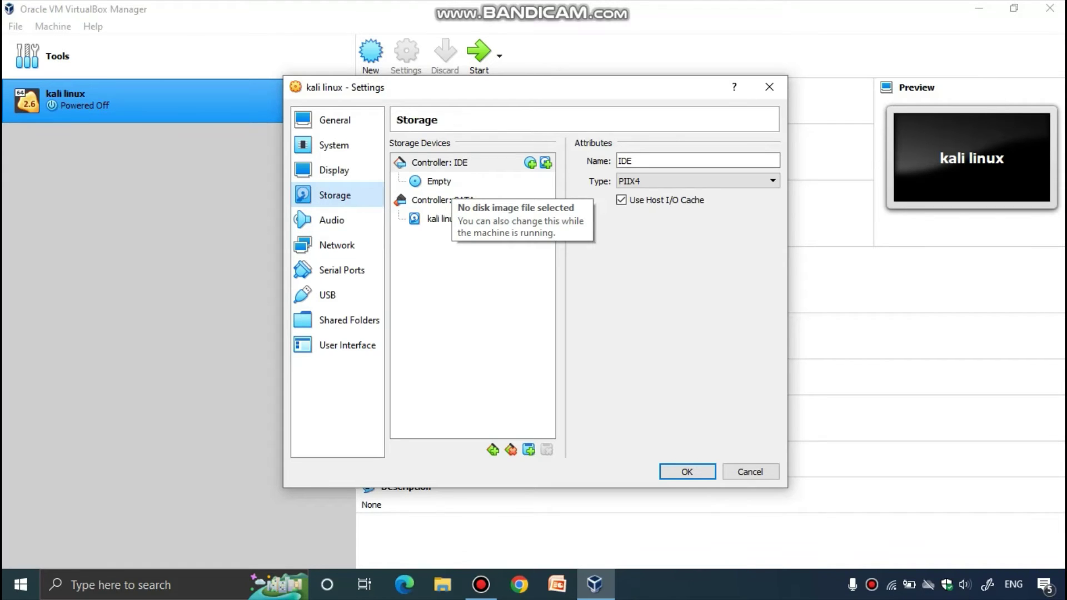
# Load kali-linux-2022.2-installer-amd64.iso into the empty optical drive and save the settings
pyautogui.click(438, 181)
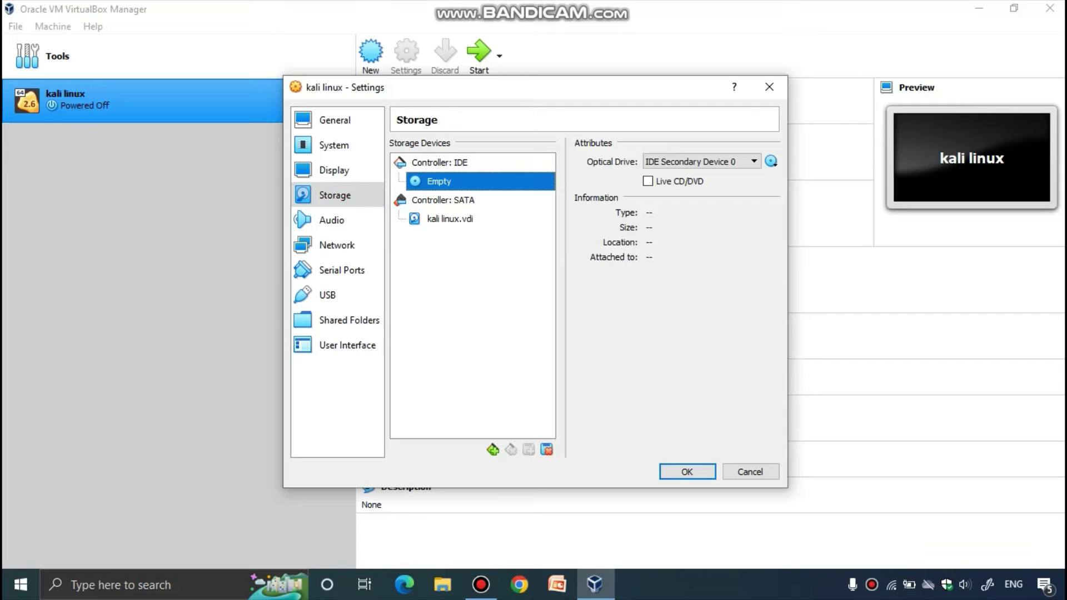
pyautogui.click(771, 161)
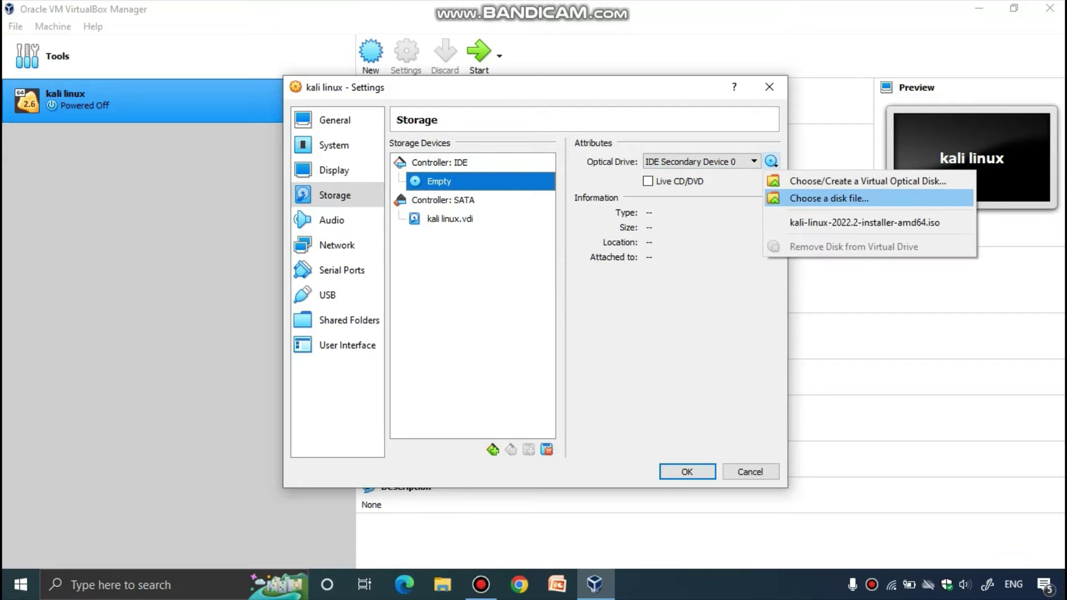
pyautogui.click(830, 199)
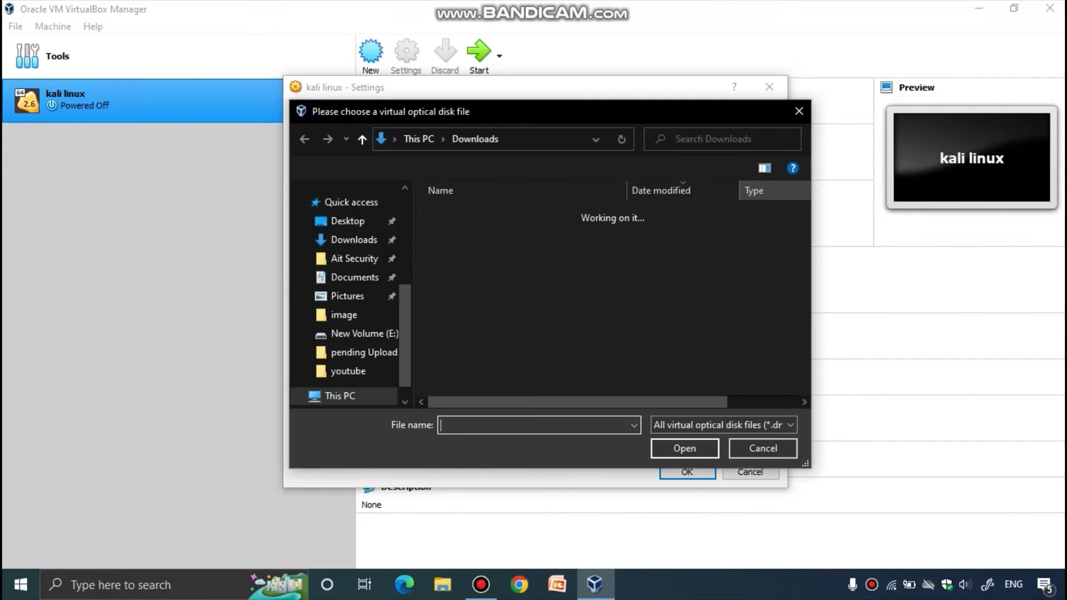
pyautogui.click(519, 276)
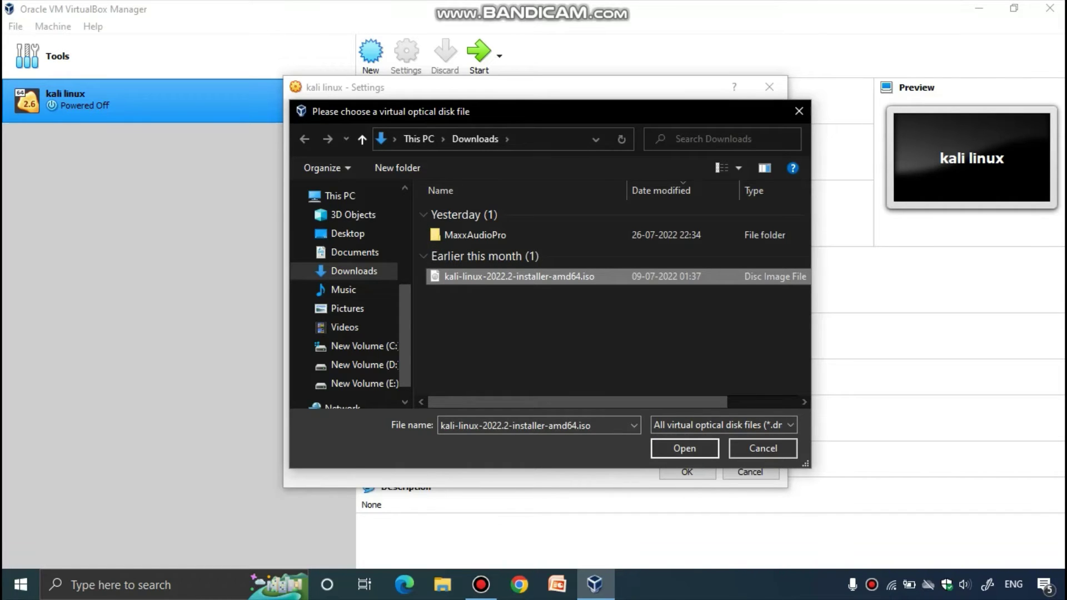
pyautogui.press('Return')
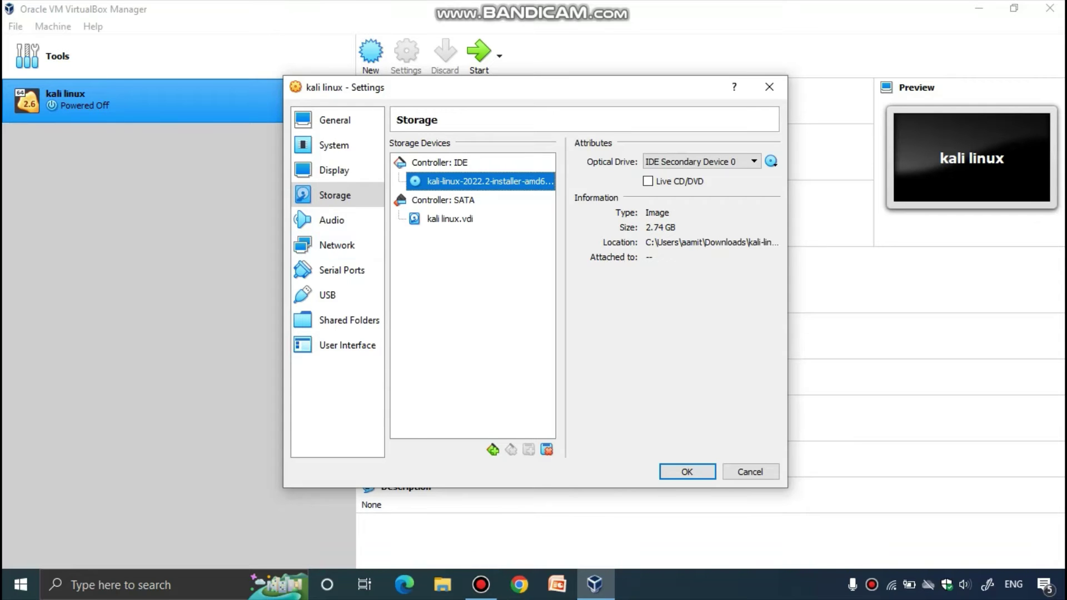
pyautogui.press('Return')
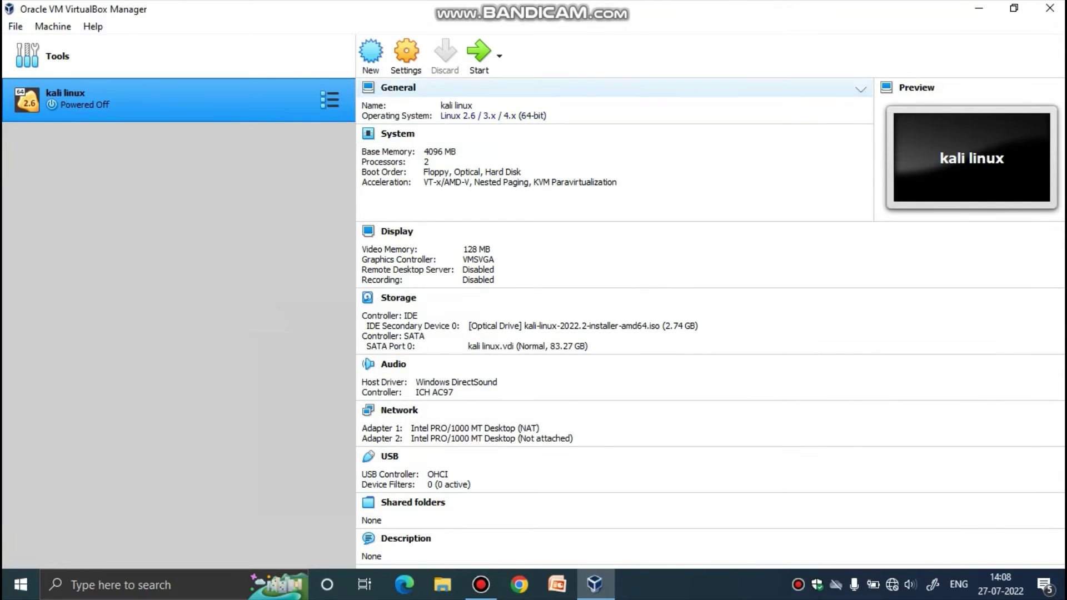
# Start the kali linux VM so it boots from the Kali ISO
pyautogui.click(479, 53)
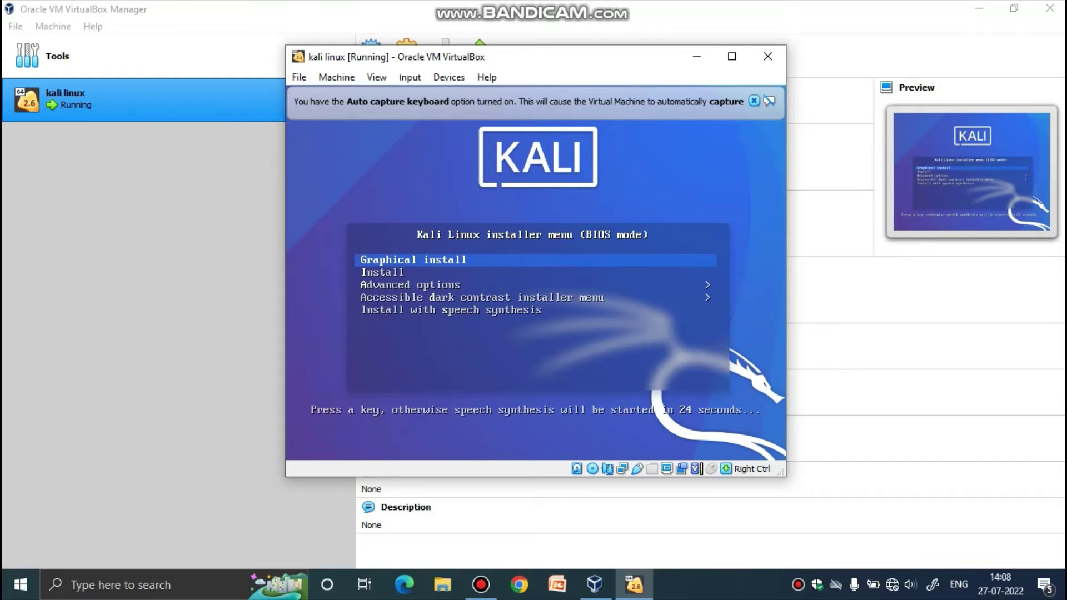
# Choose Graphical install and close the keyboard auto-capture and mouse integration notices
pyautogui.press('Return')
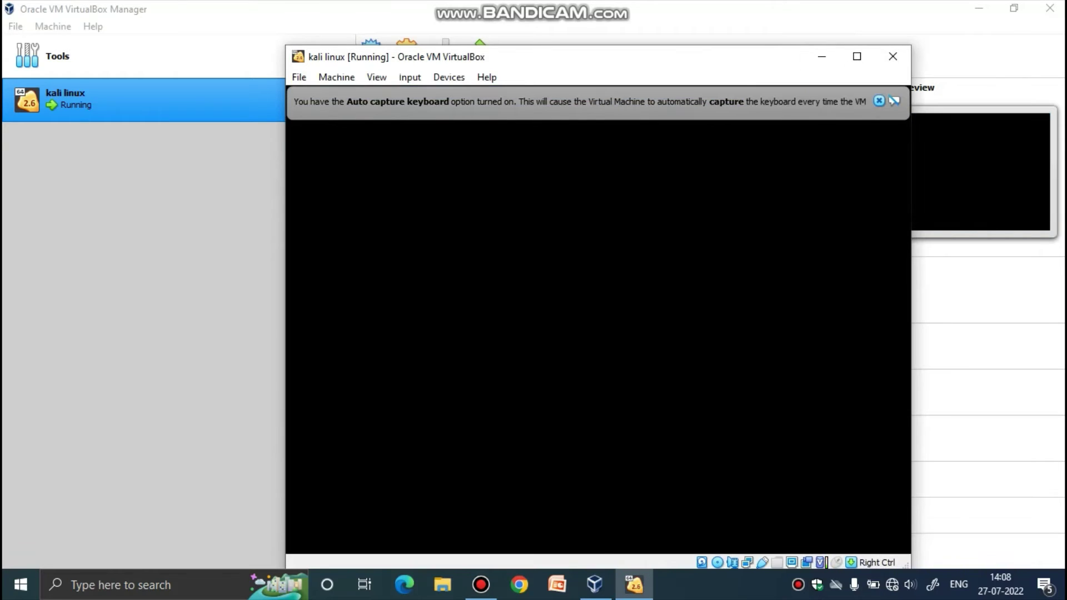
pyautogui.click(879, 100)
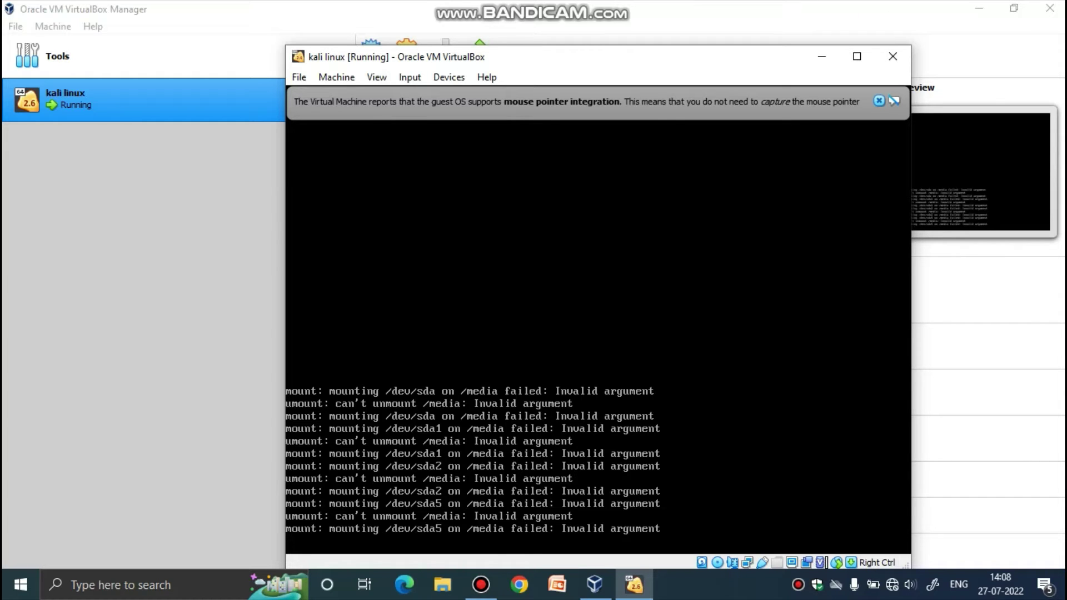
pyautogui.click(878, 100)
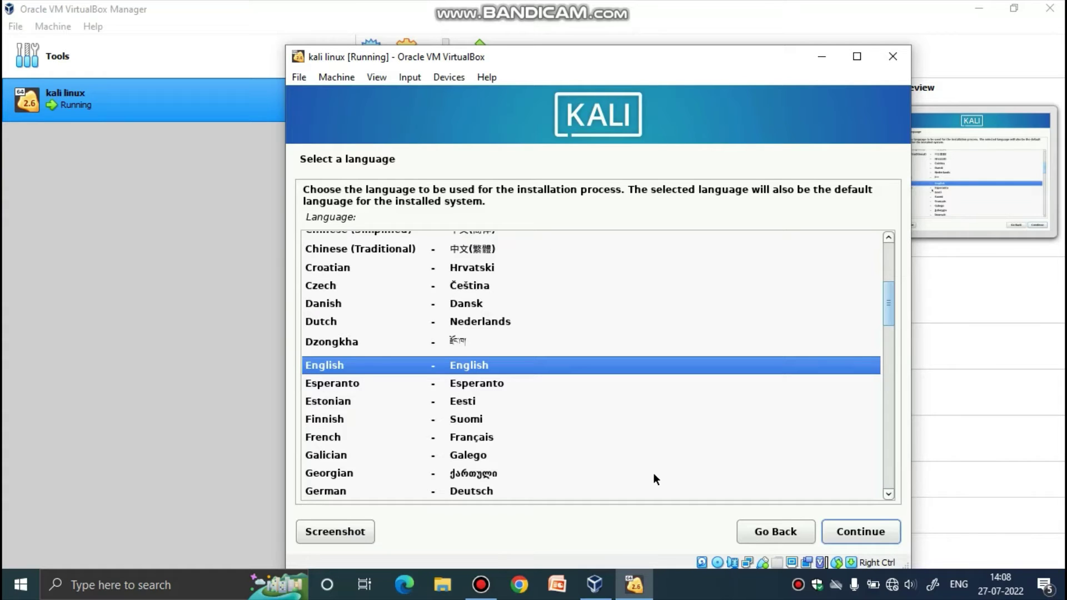
# Keep English as language, select India as location, and accept the American English keymap
pyautogui.click(876, 532)
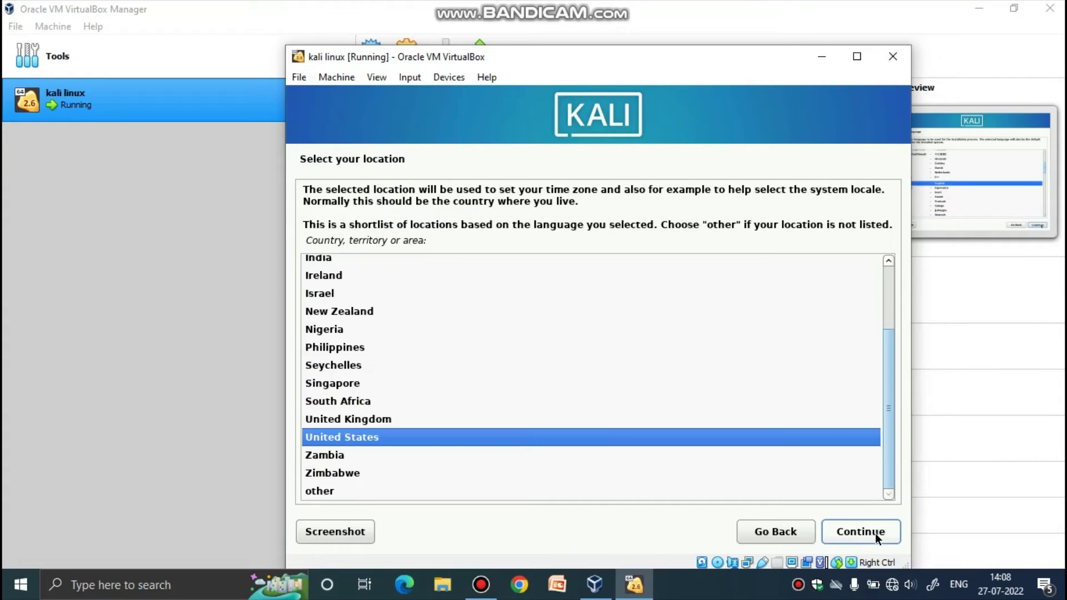
pyautogui.click(319, 261)
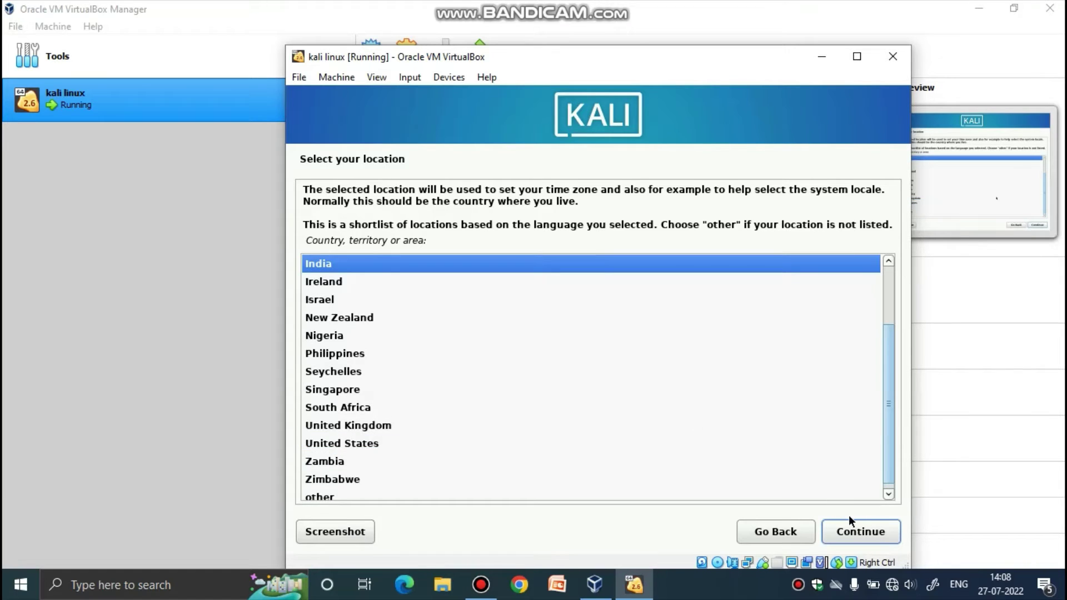
pyautogui.click(850, 533)
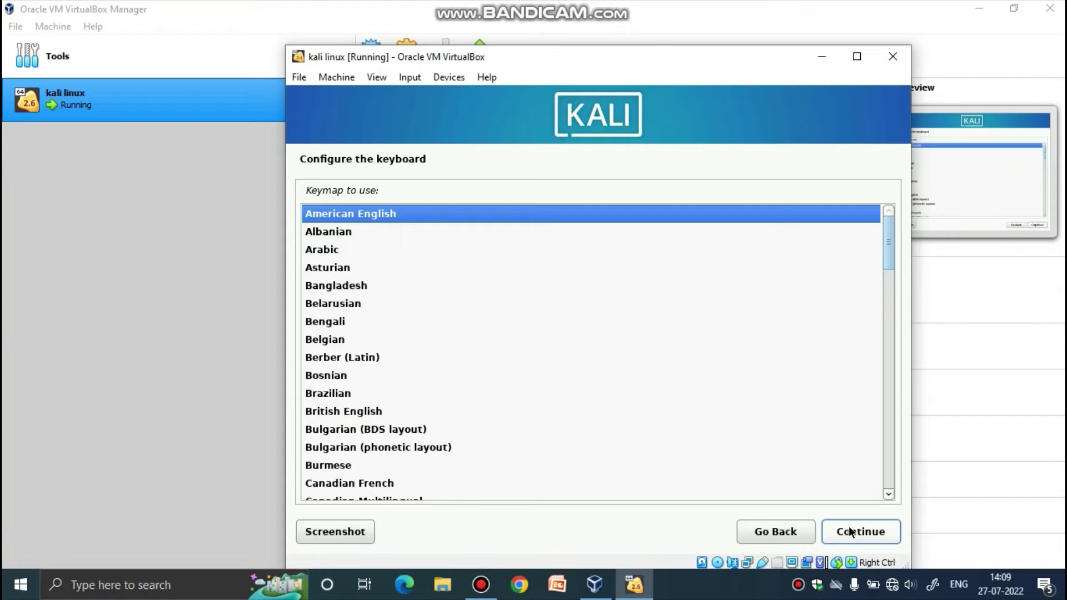
pyautogui.click(850, 533)
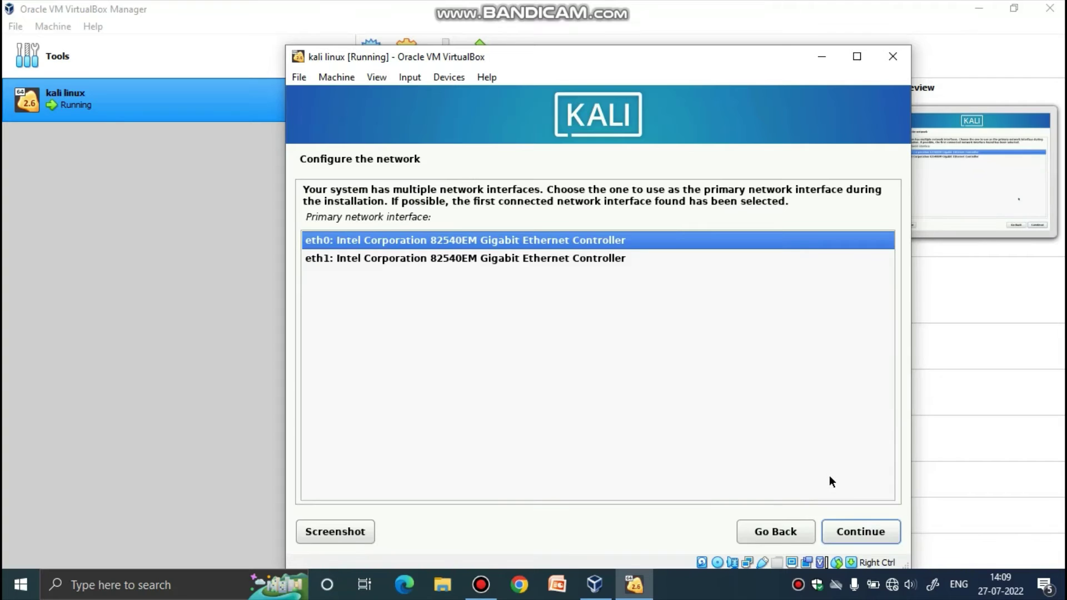
# Use eth0, skip name servers, keep hostname 'kali' and leave the domain name empty
pyautogui.click(837, 533)
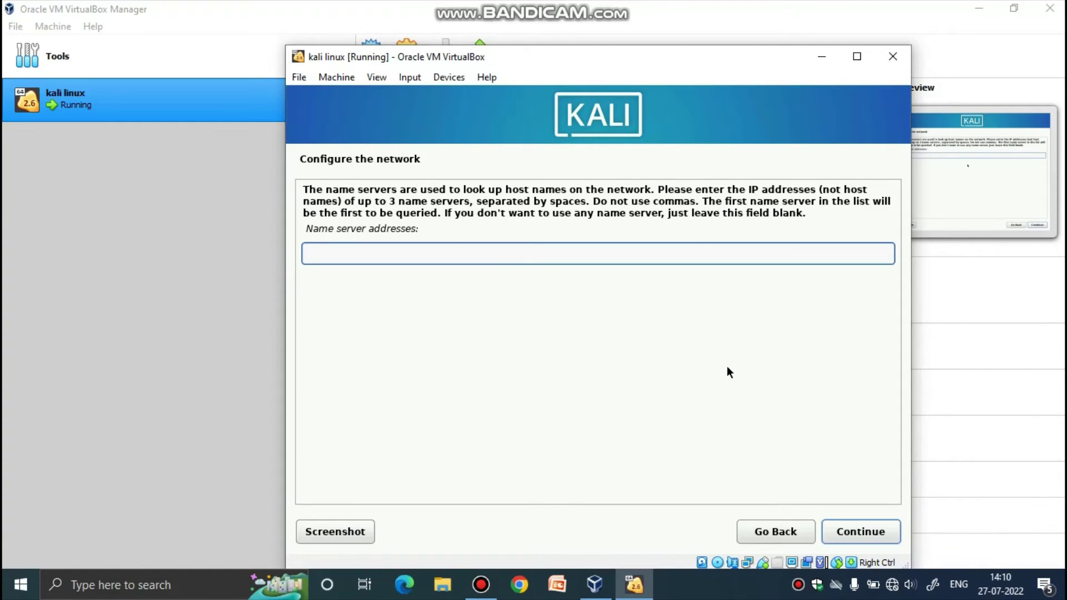
pyautogui.click(860, 532)
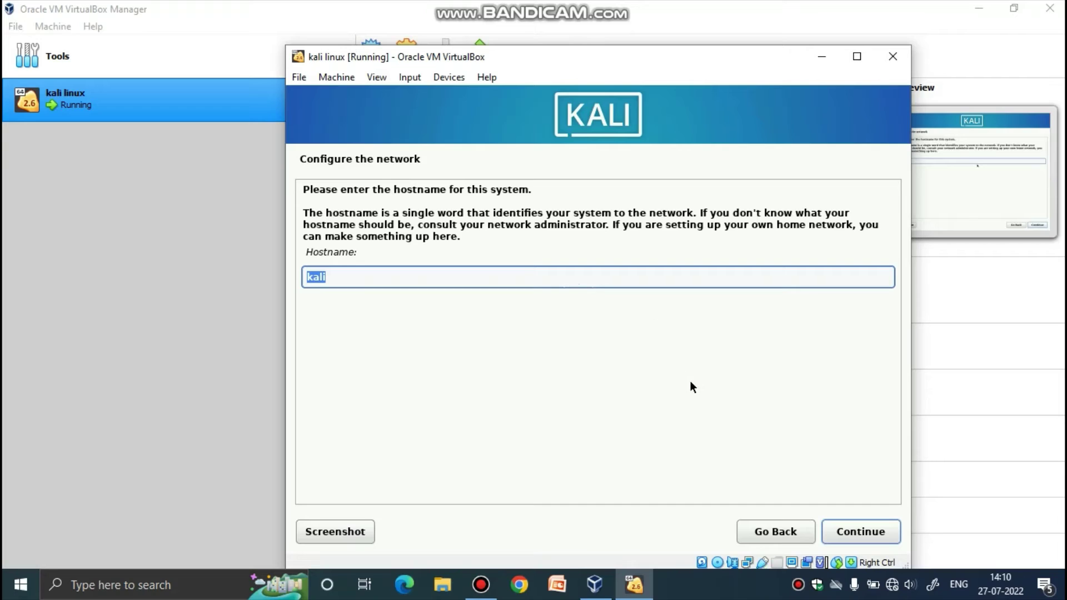
pyautogui.click(838, 533)
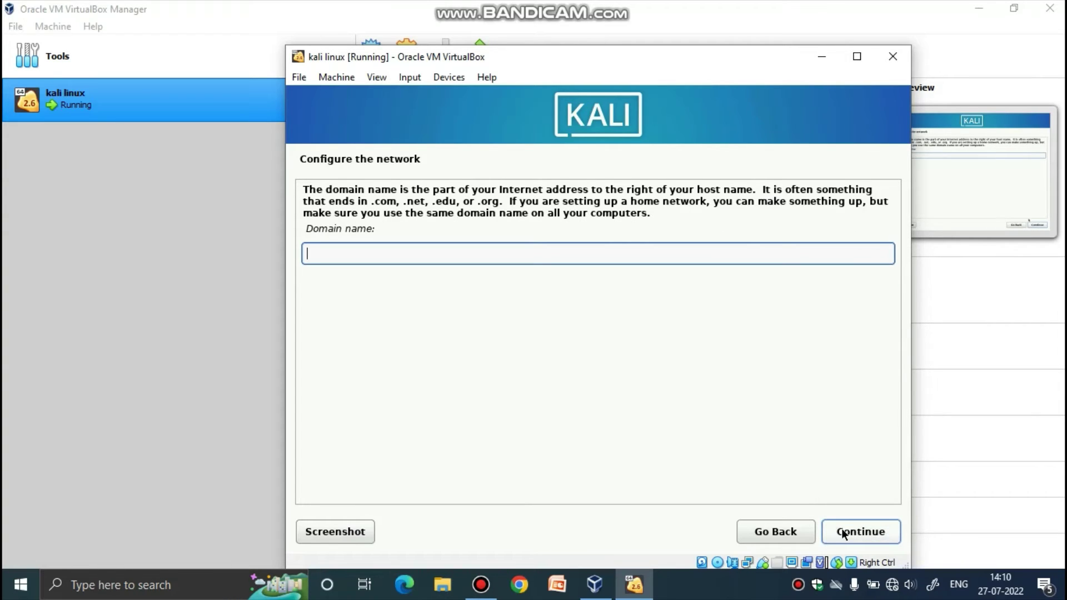
pyautogui.click(843, 532)
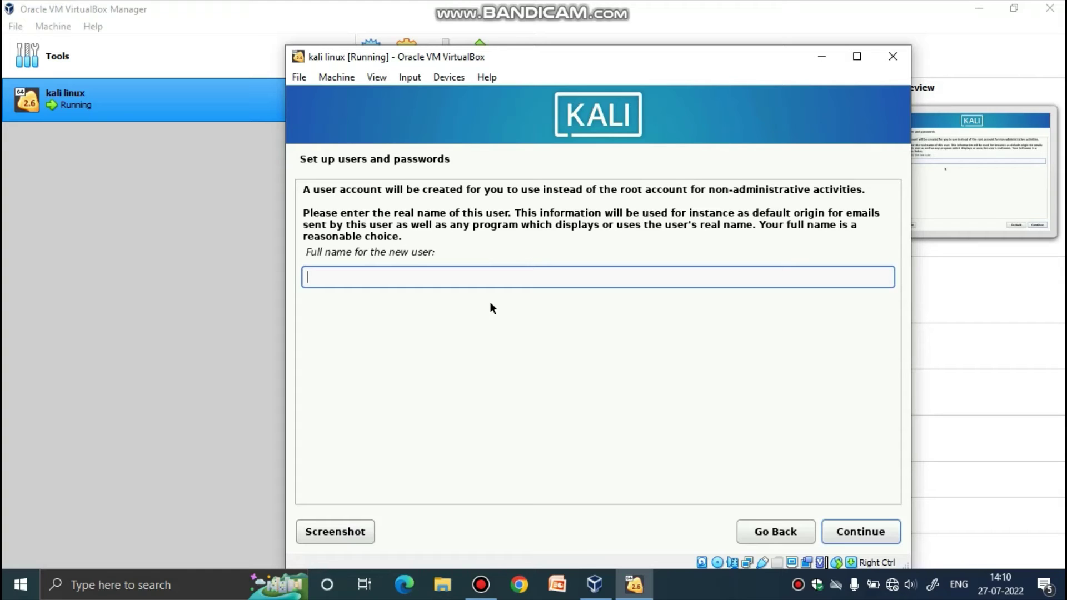
# Enter the new user's full name, correcting a typo, and accept the suggested username
pyautogui.write('AlTSECURY')
pyautogui.press('BackSpace')
pyautogui.press('BackSpace')
pyautogui.write('RITYIN')
pyautogui.click(835, 534)
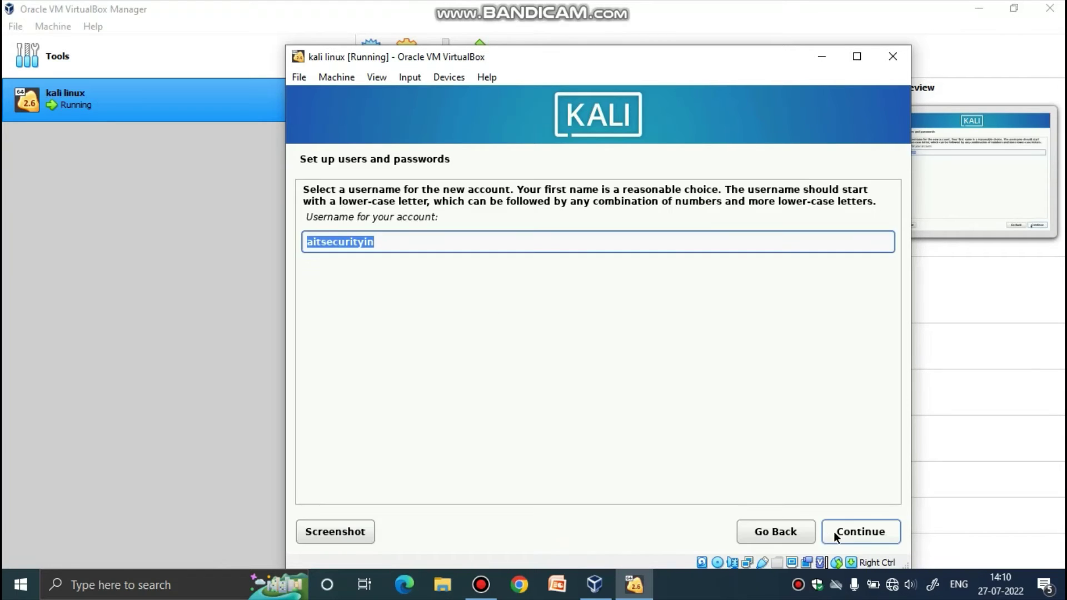
pyautogui.click(835, 536)
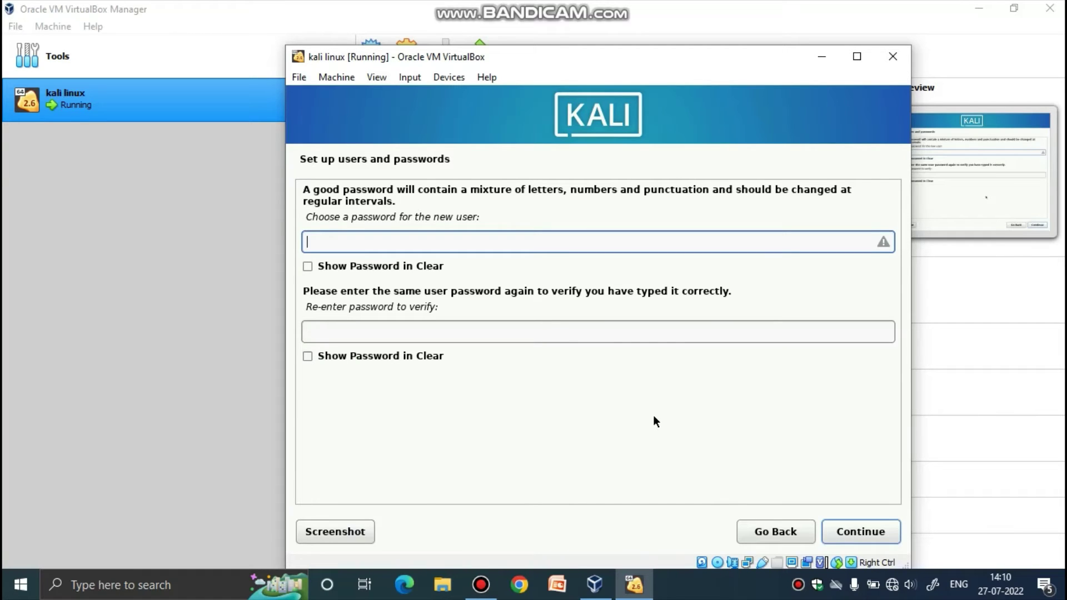
# Set the user account password, entering it in both password fields
pyautogui.press('capslock')
pyautogui.write('kali')
pyautogui.click(593, 332)
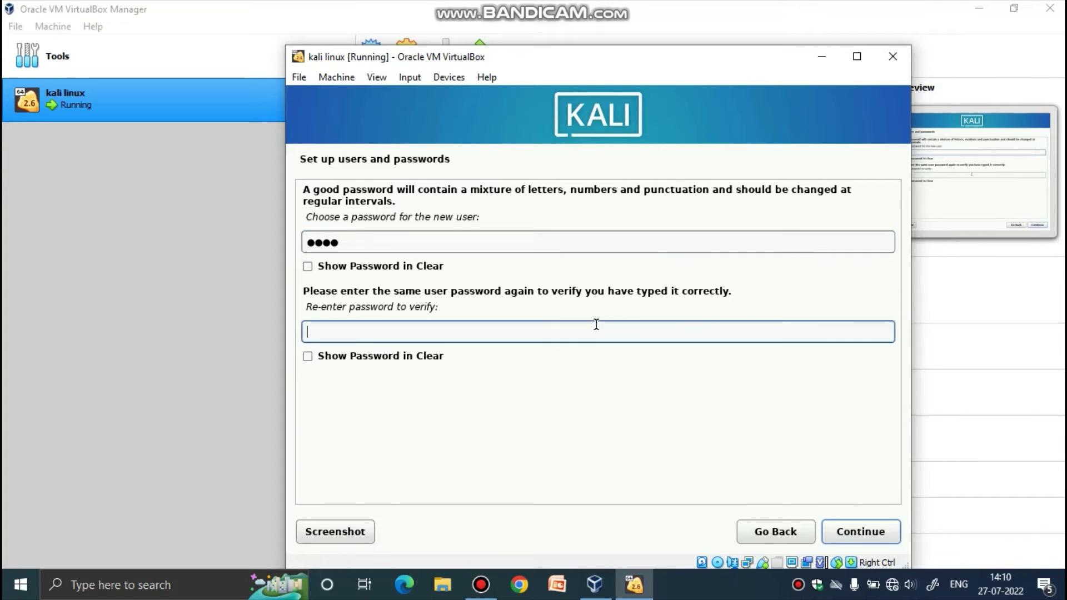
pyautogui.write('kali')
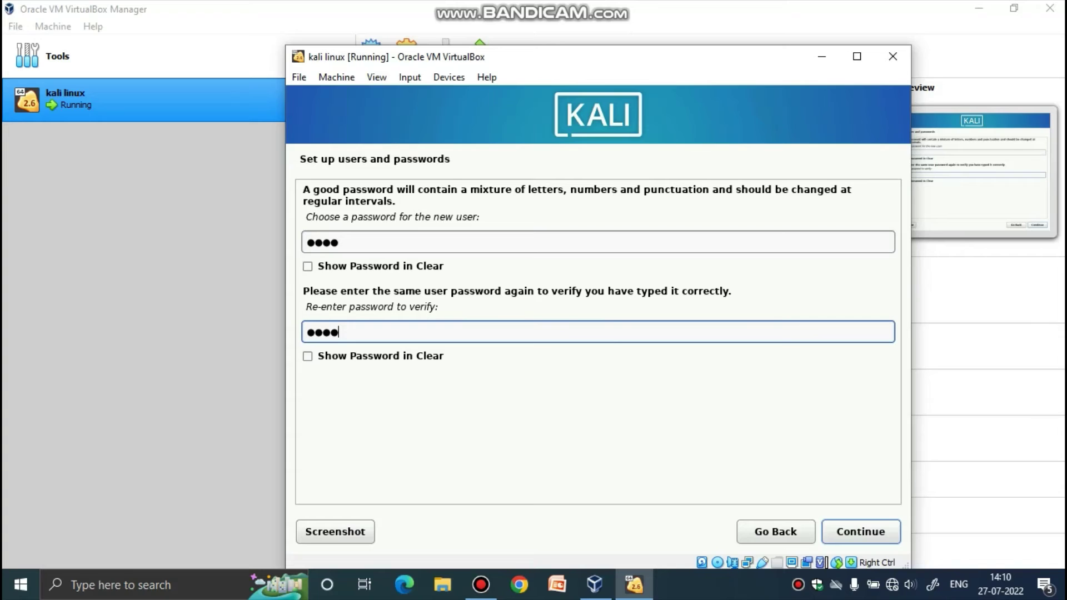
pyautogui.click(860, 531)
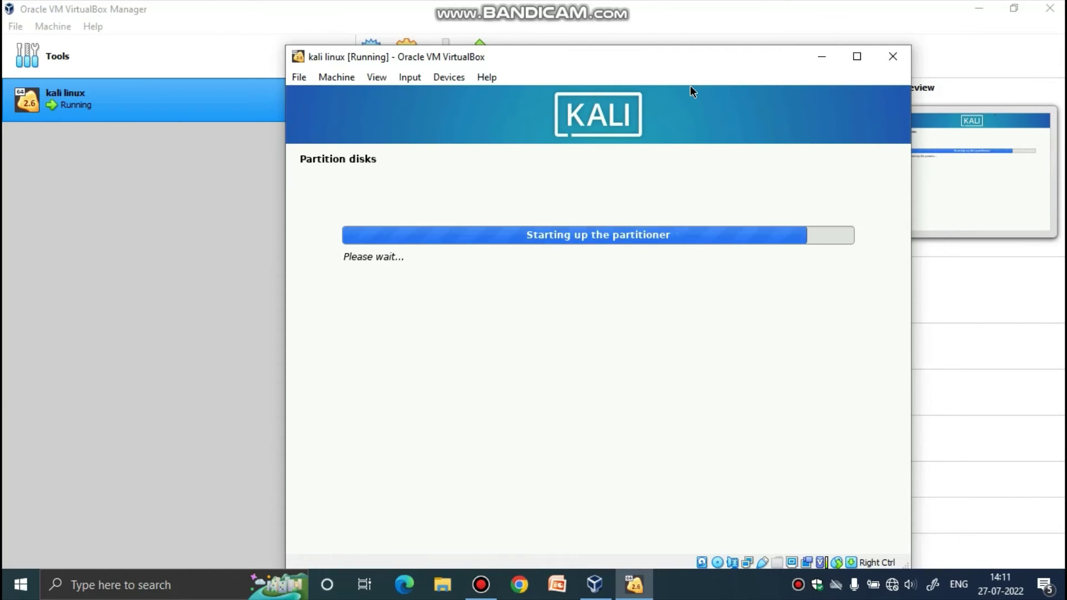
# Partition the whole 89.4 GB SCSI1 disk as a single partition and confirm writing the changes
pyautogui.moveTo(686, 62); pyautogui.dragTo(641, 31)
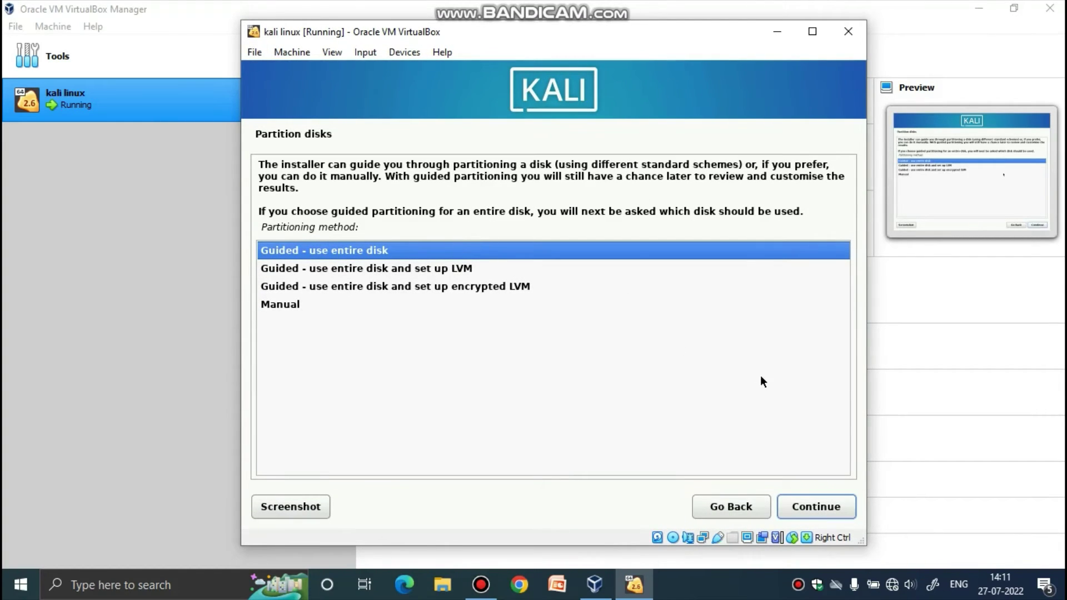
pyautogui.click(809, 507)
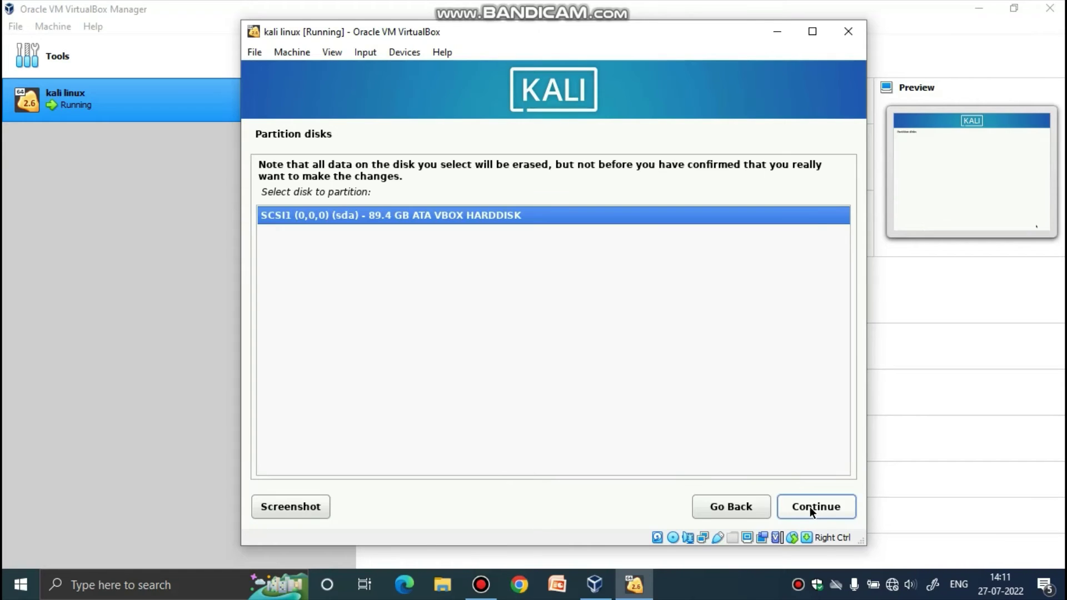
pyautogui.click(809, 507)
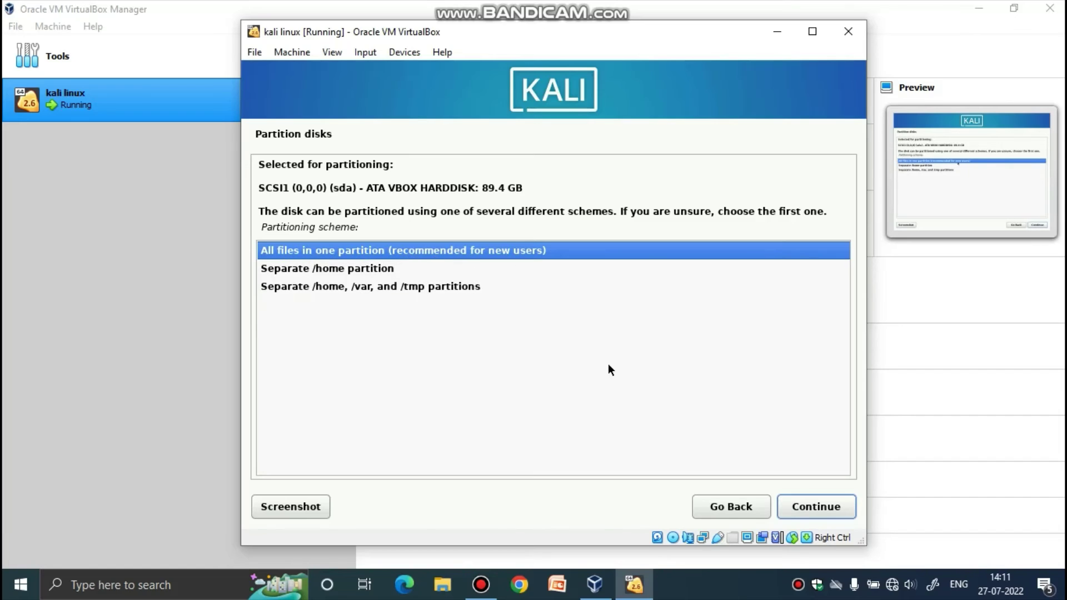
pyautogui.click(819, 505)
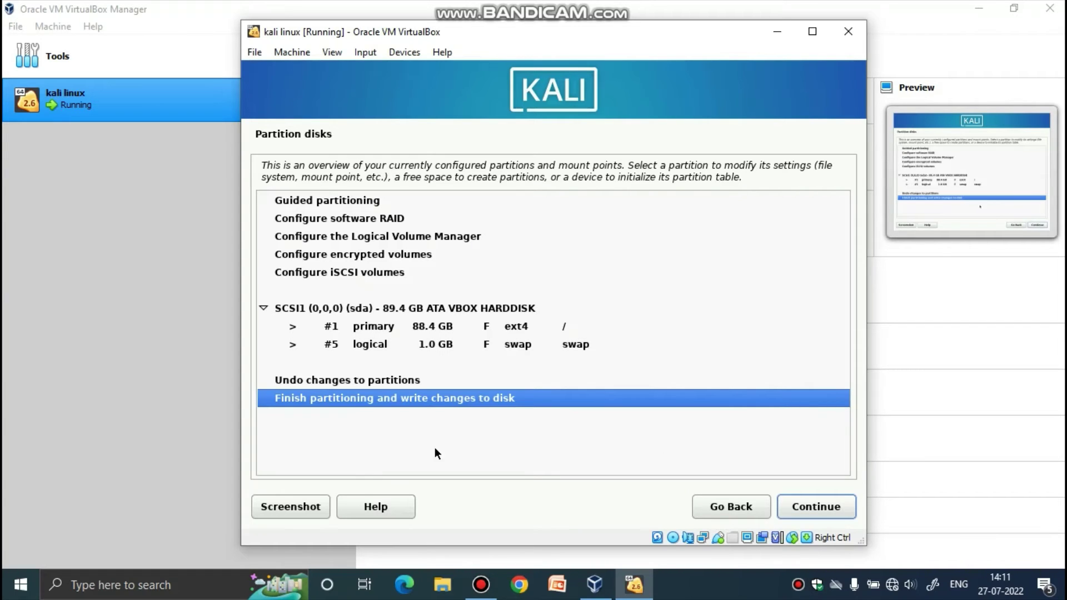
pyautogui.click(826, 512)
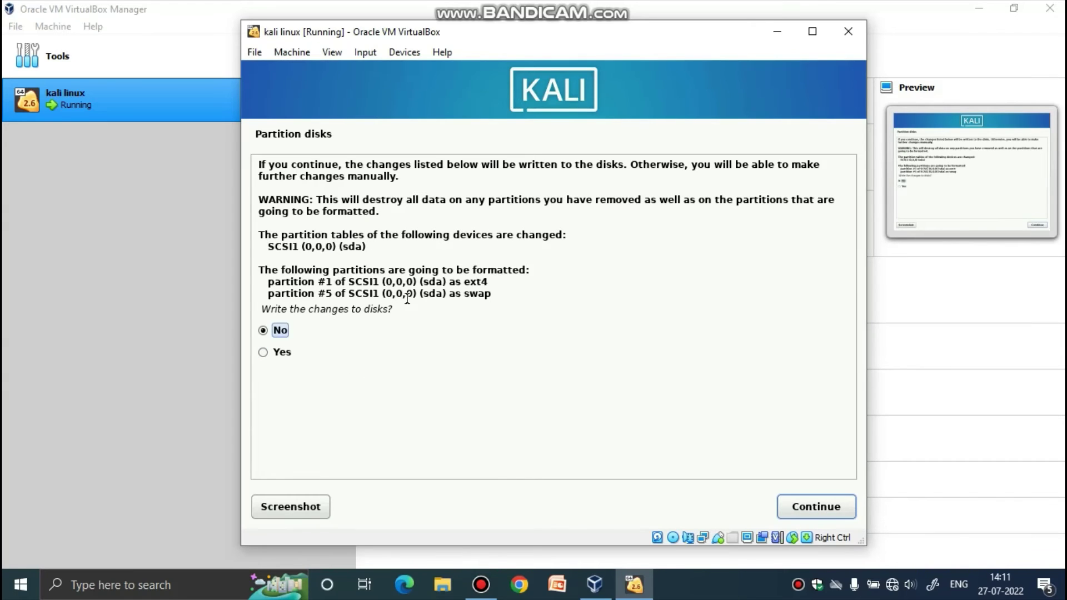
pyautogui.click(264, 352)
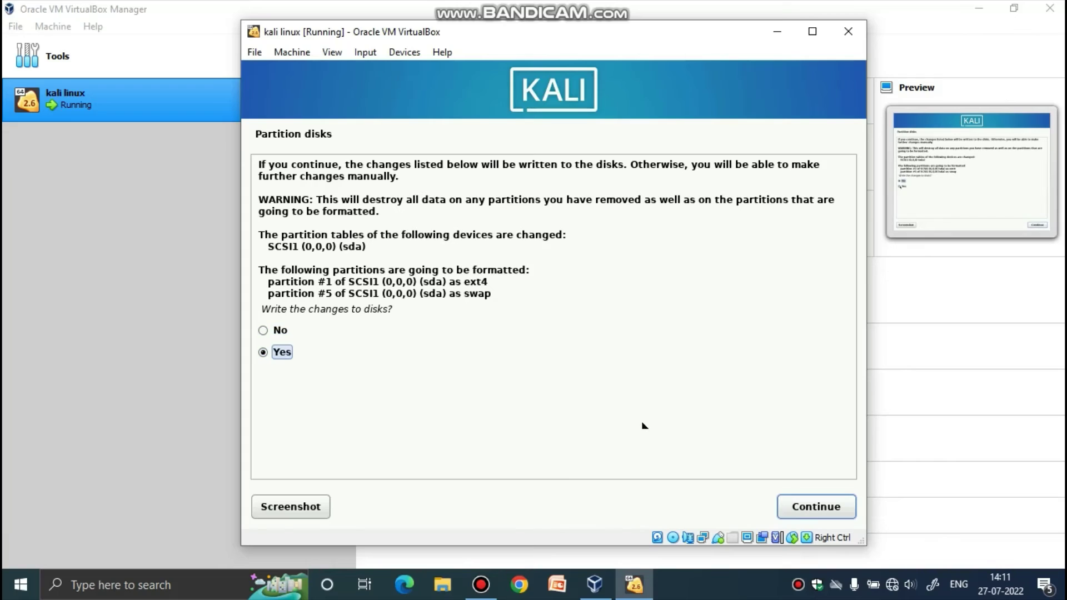
pyautogui.click(805, 508)
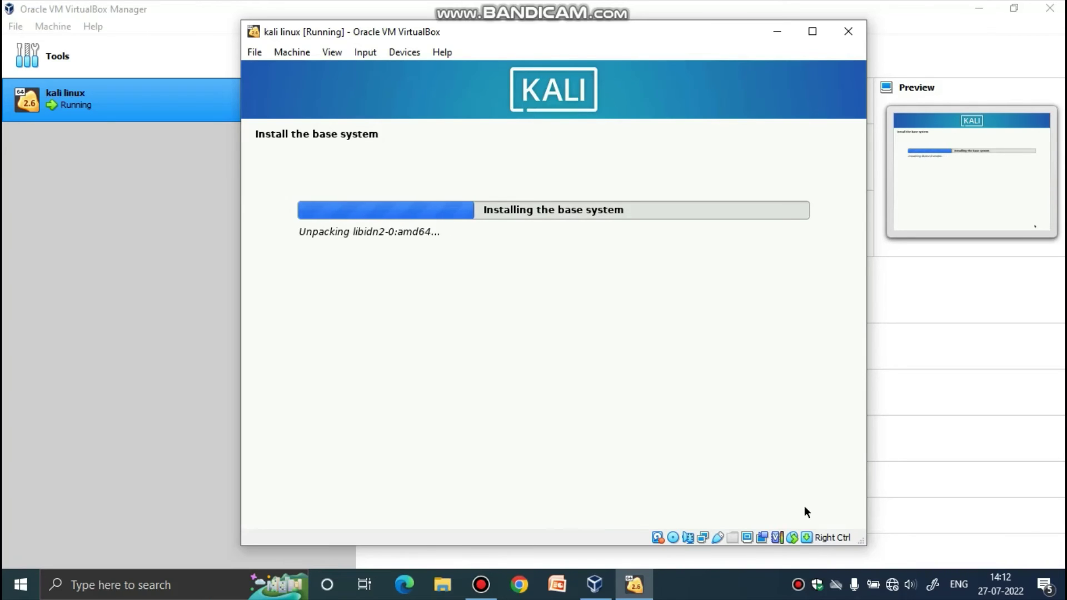
# Cancel the switch to full-screen mode while the Kali base system installs
pyautogui.click(331, 52)
pyautogui.click(345, 66)
pyautogui.press('Escape')
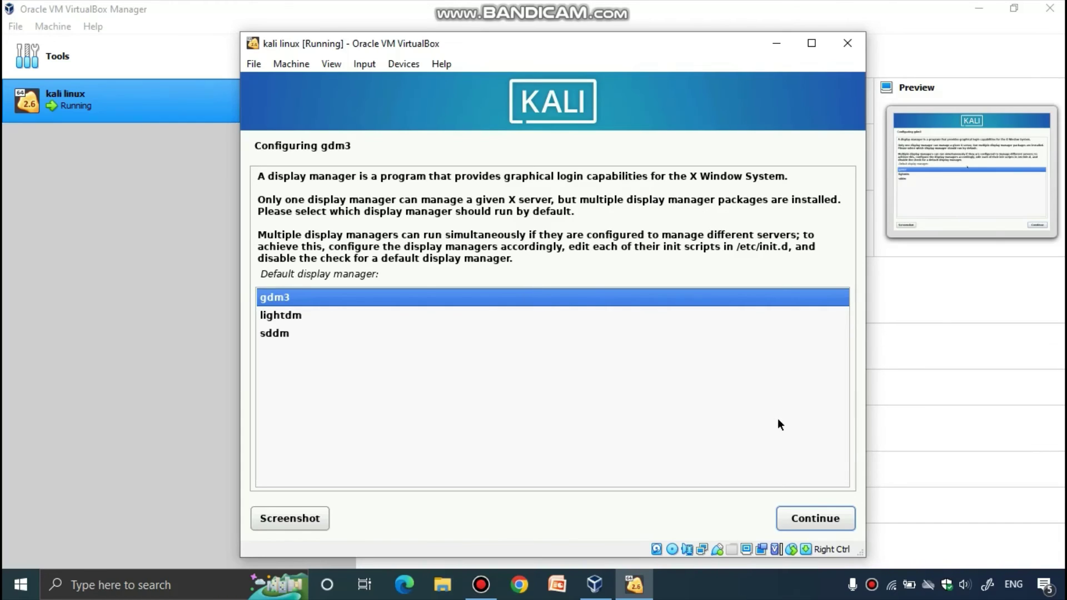
# Keep gdm3 as the display manager and install the GRUB boot loader on /dev/sda
pyautogui.click(808, 518)
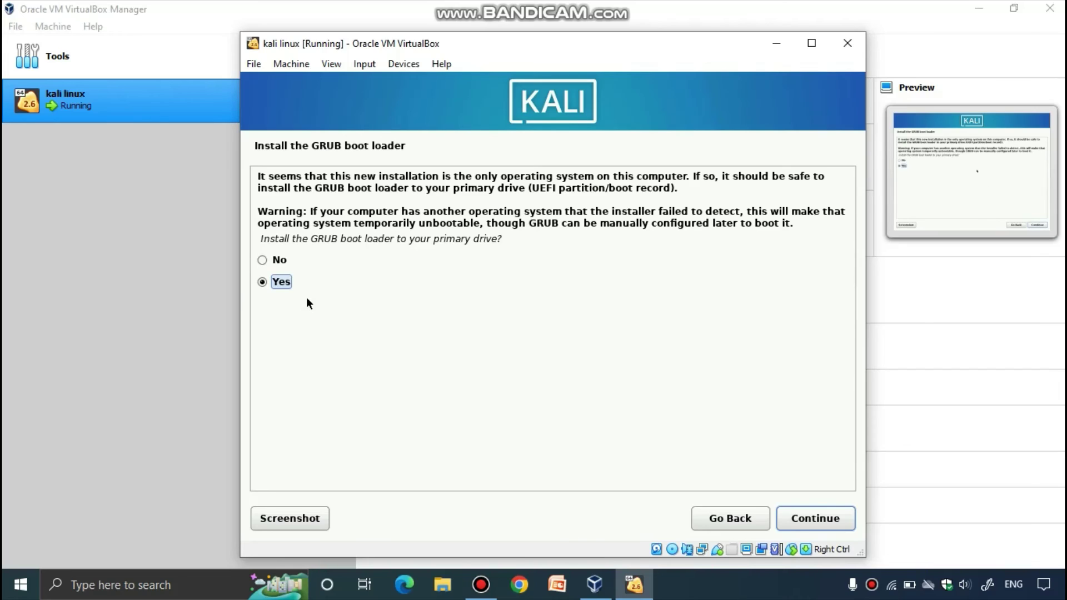
pyautogui.click(798, 518)
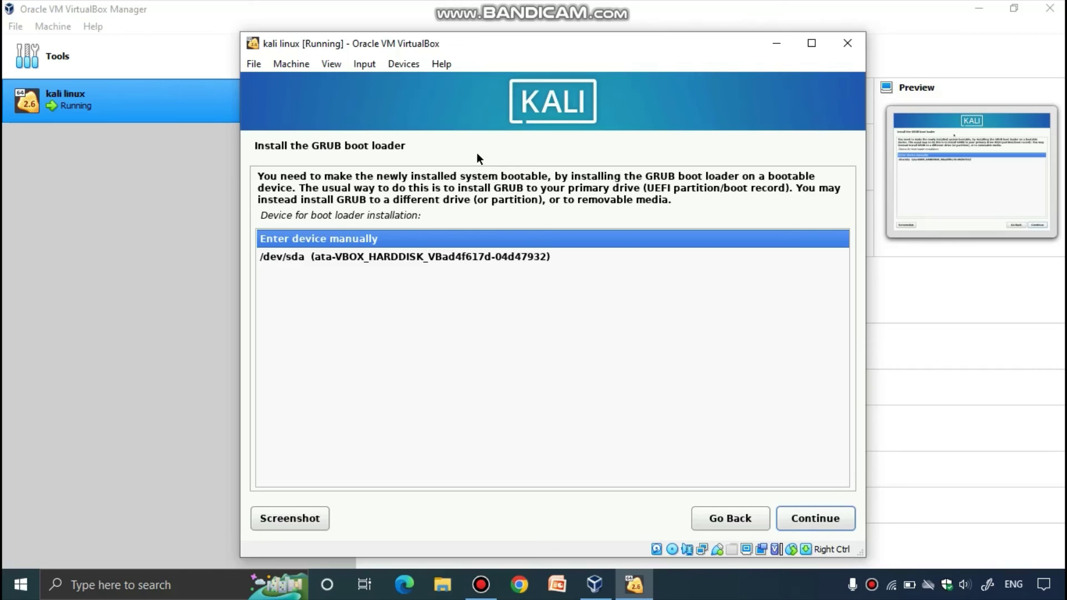
pyautogui.click(434, 254)
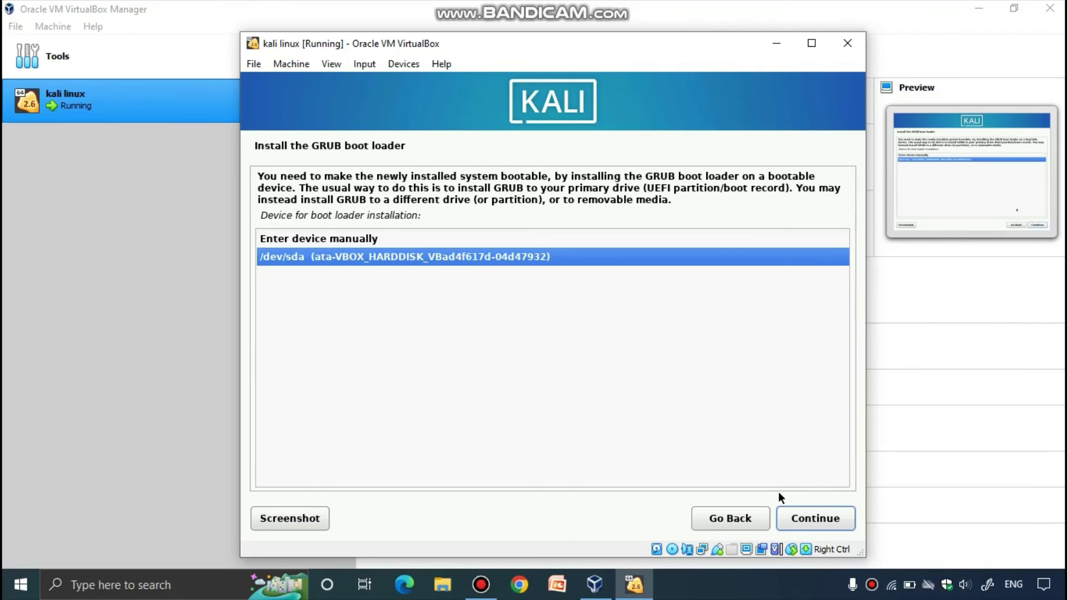
pyautogui.click(801, 514)
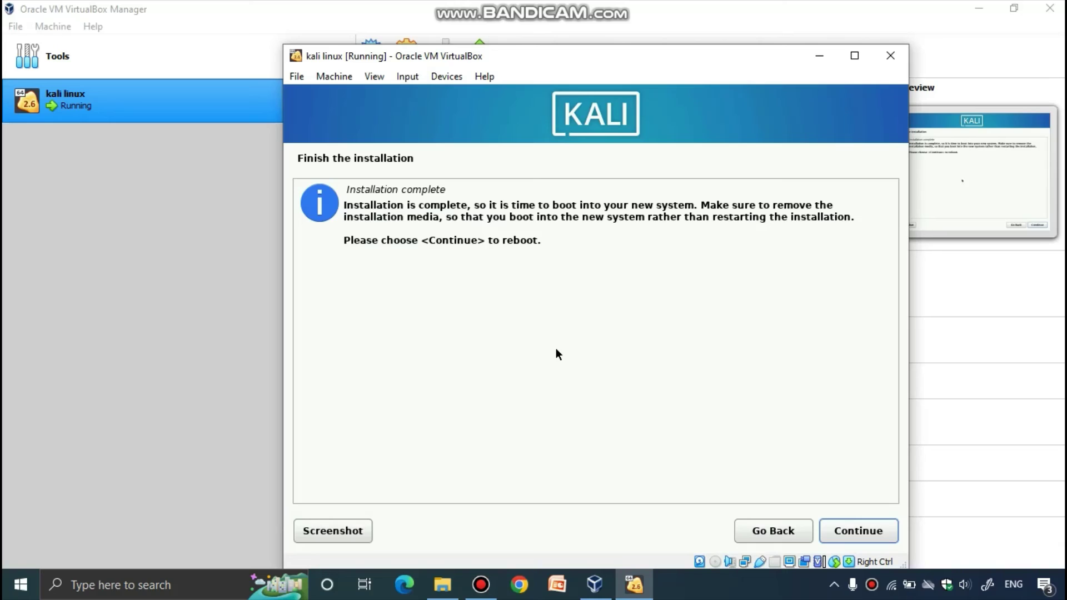
# Continue from Installation complete to reboot into the newly installed Kali
pyautogui.click(848, 530)
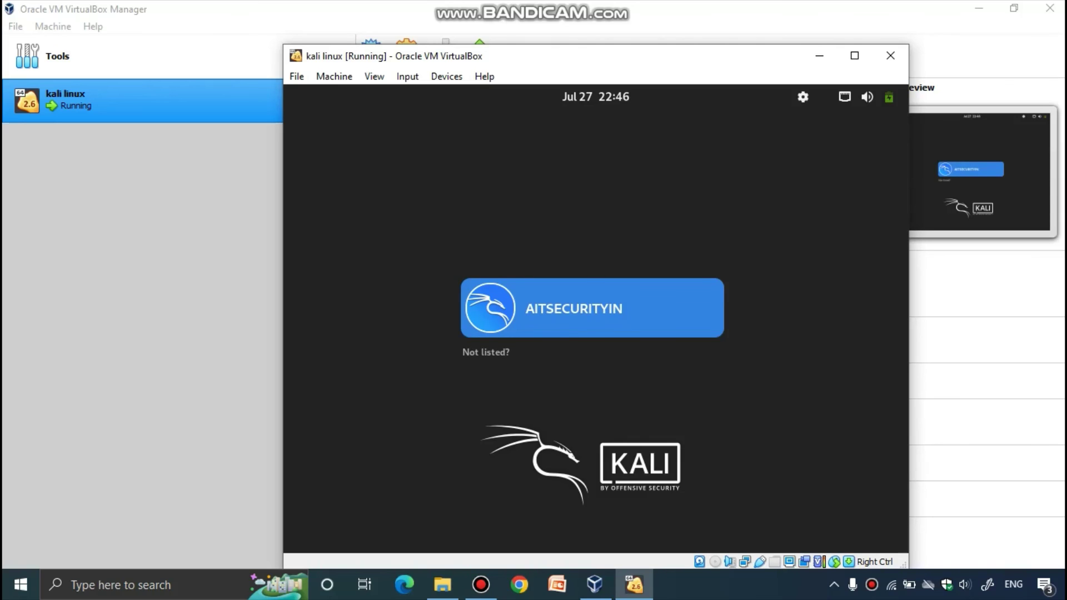
# Select the user account and log in with its password
pyautogui.press('Return')
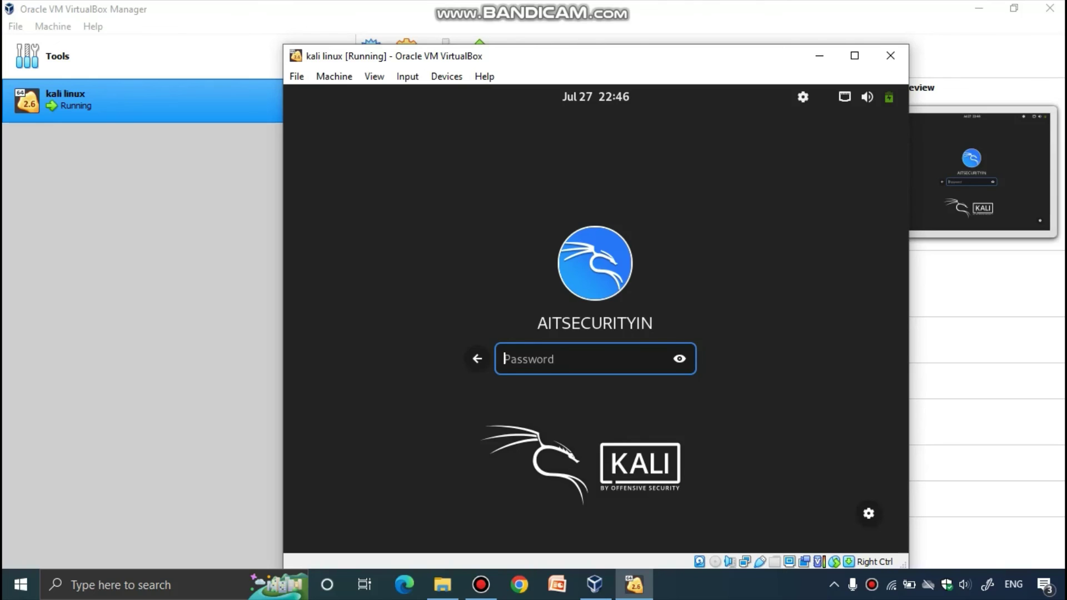
pyautogui.write('kali')
pyautogui.press('Return')
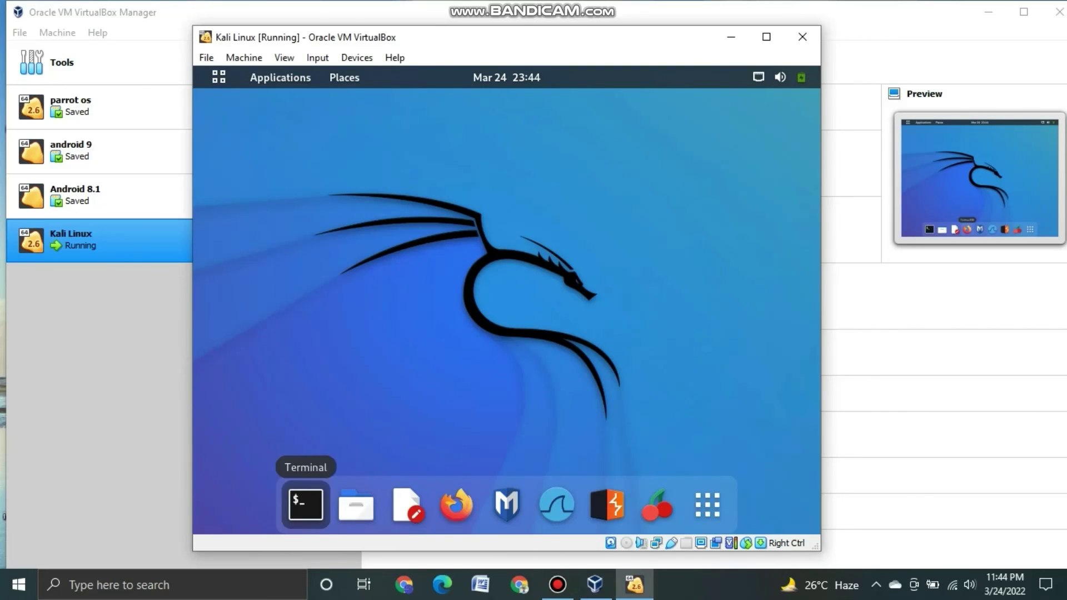
# Launch Terminal from the Kali desktop dock
pyautogui.click(306, 504)
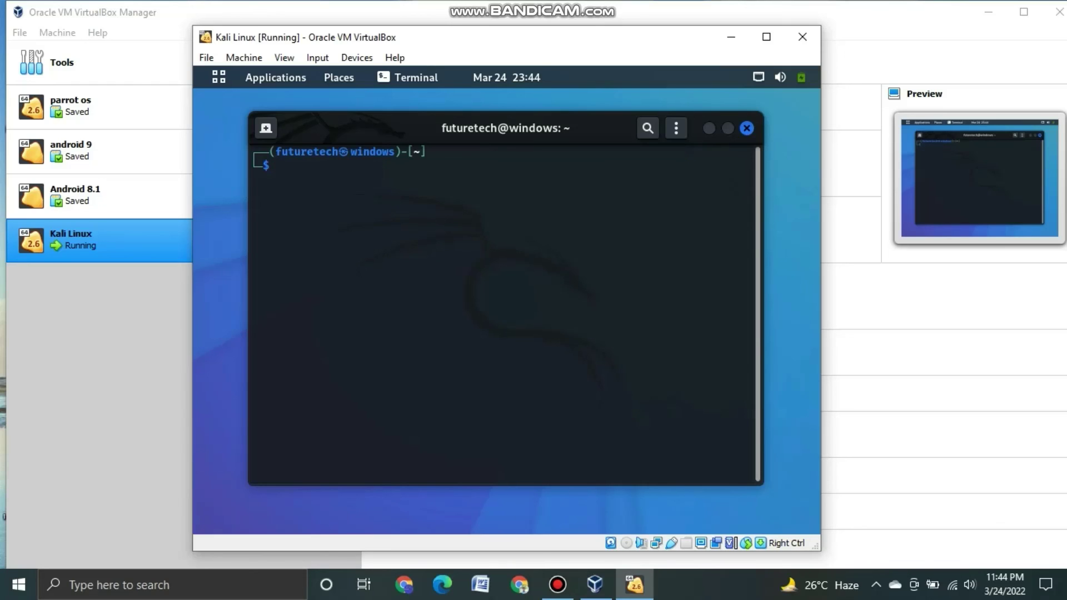
# Run sudo apt-get update and supply the sudo password
pyautogui.write('sudo apt-get ')
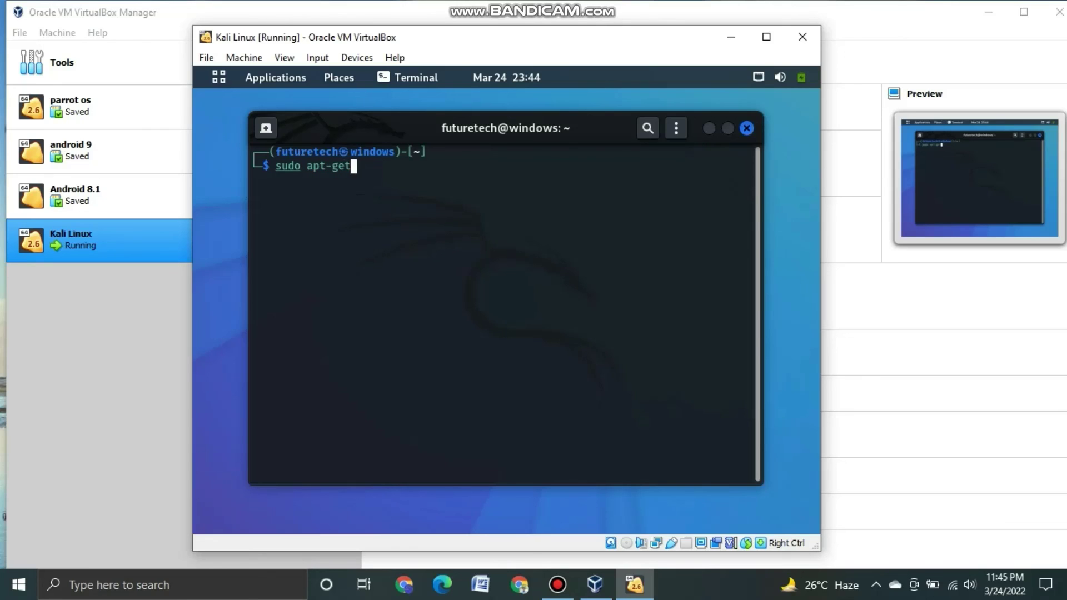
pyautogui.write('update')
pyautogui.press('Return')
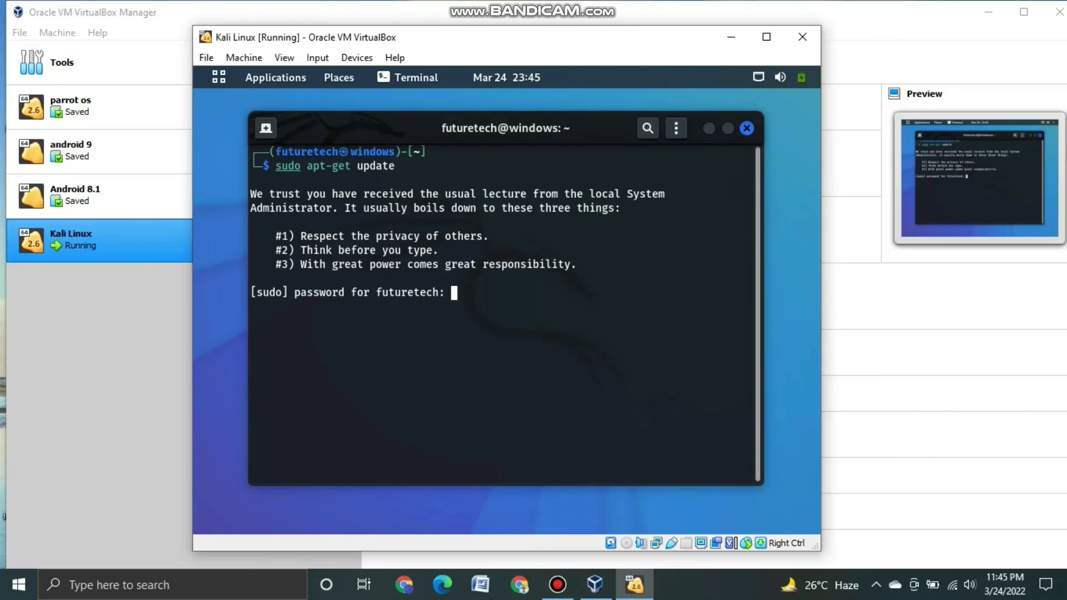
pyautogui.press('Return')
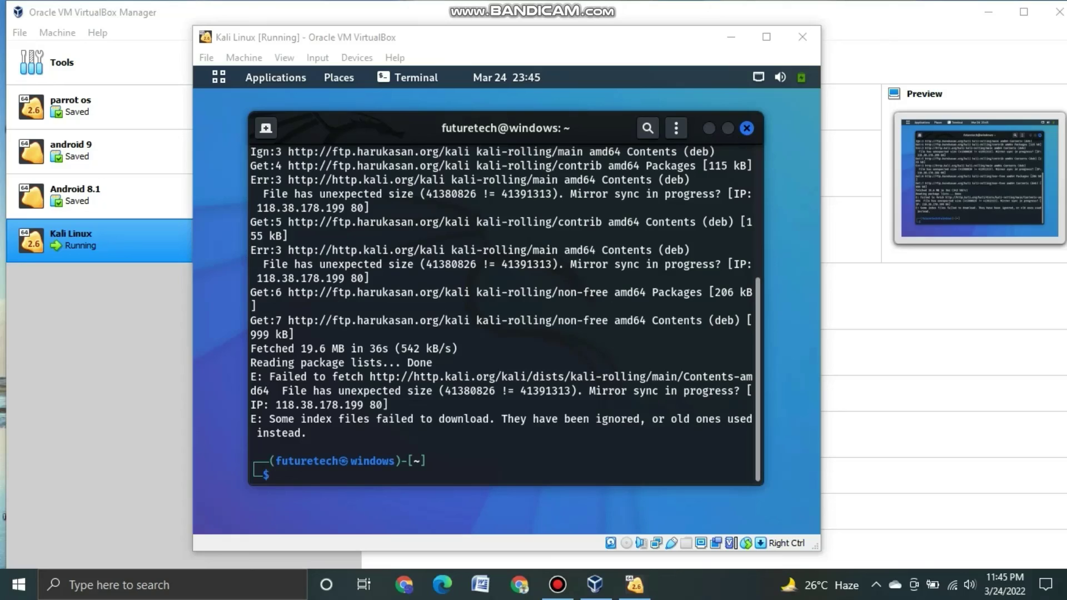
# Close the Terminal window and launch Firefox ESR from the dock
pyautogui.click(746, 129)
pyautogui.click(747, 128)
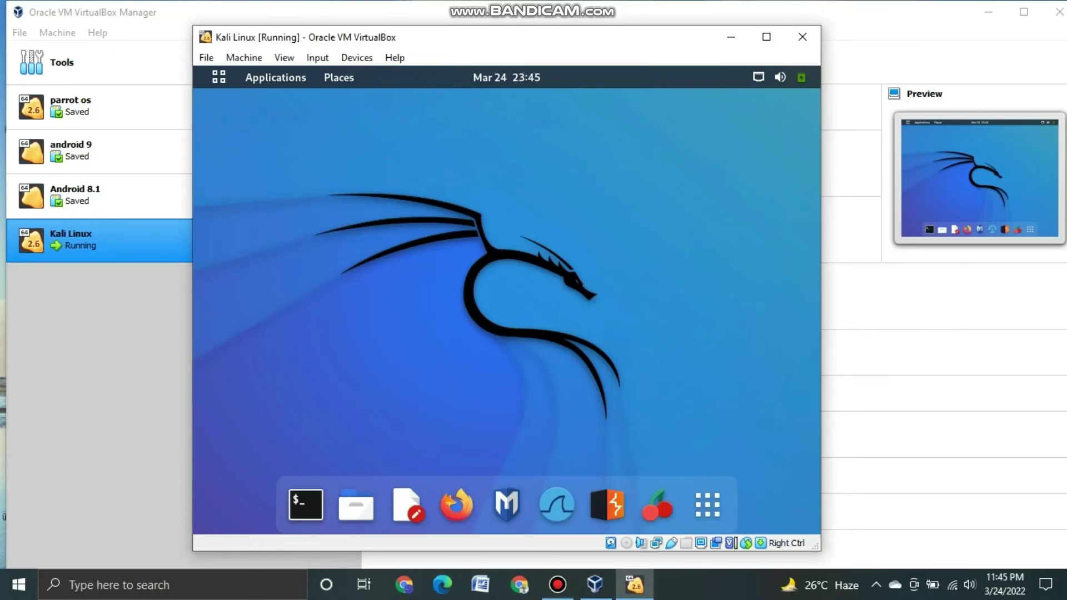
pyautogui.click(456, 504)
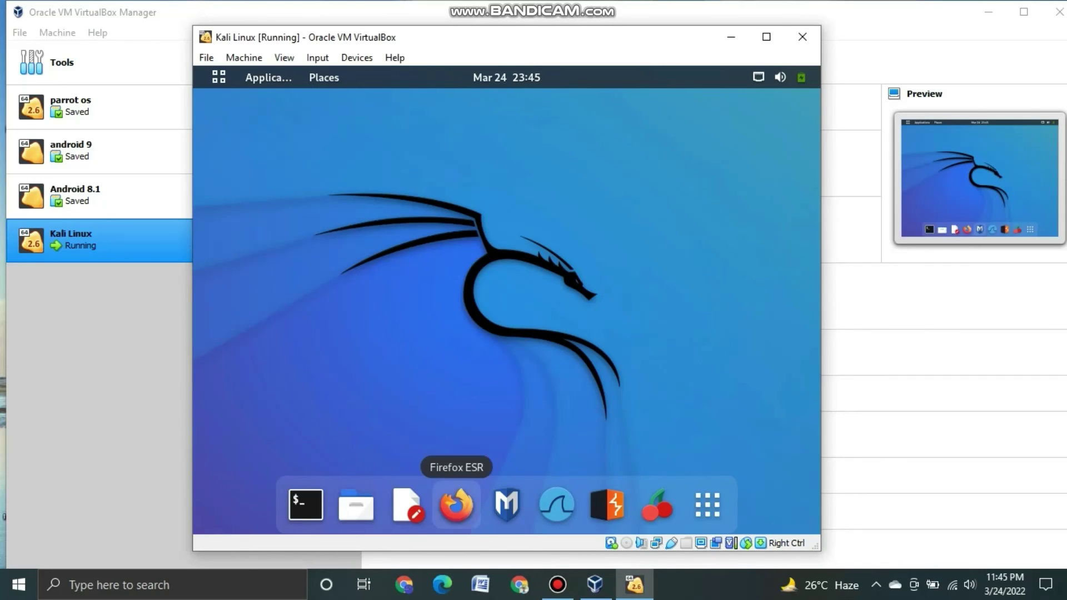